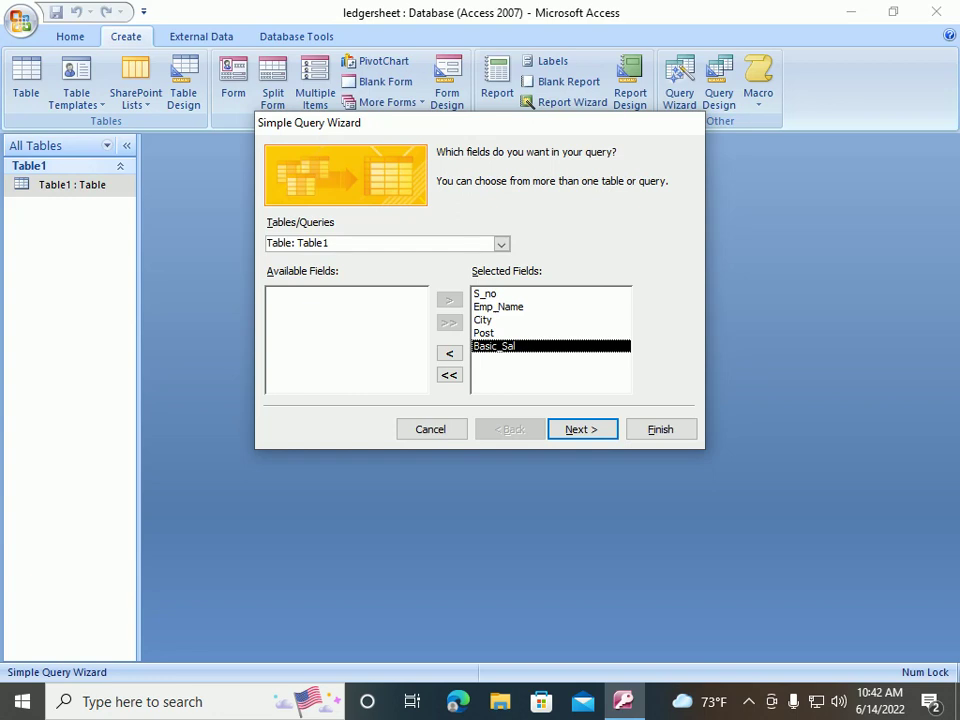
Cancel the open query wizard, and open Table1 to review its employee records before closing it
left_click_drag(480, 122, 492, 177)
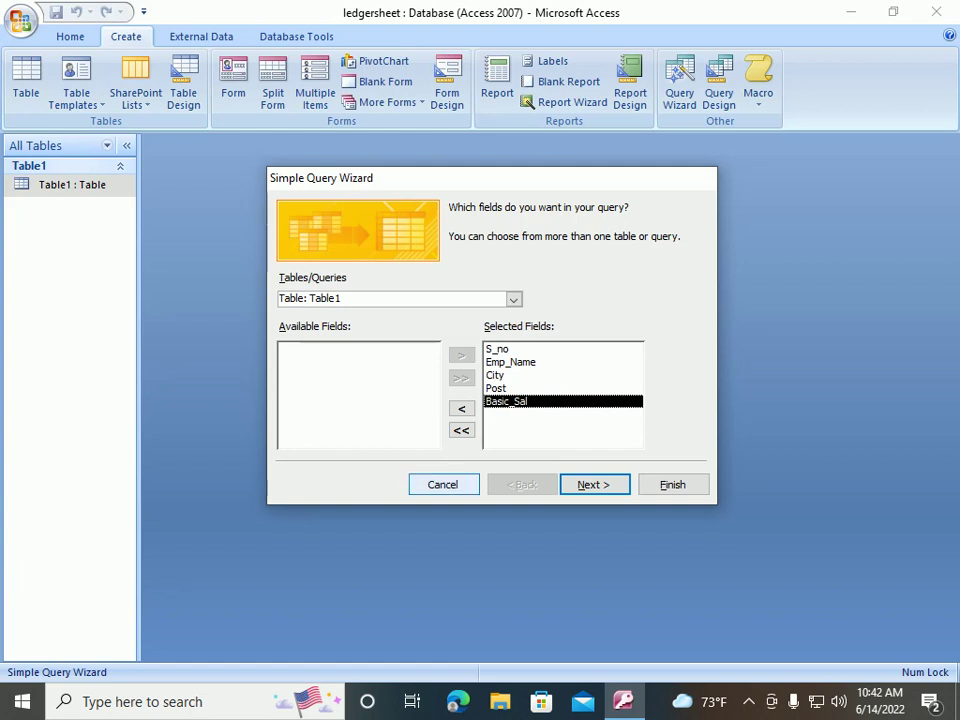
left_click(442, 484)
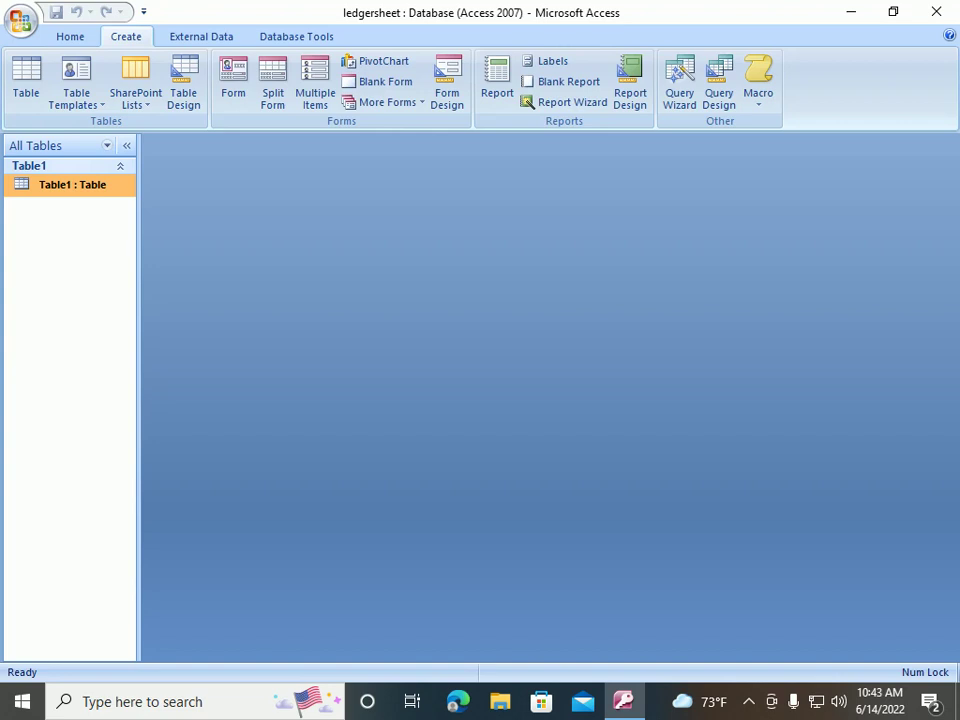
right_click(65, 186)
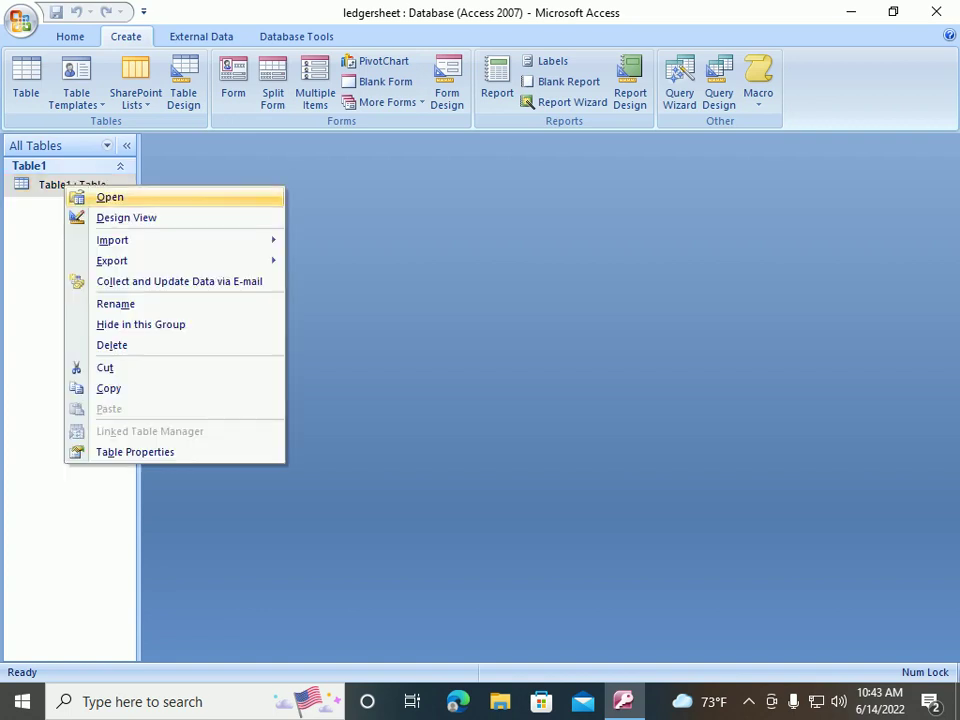
left_click(110, 197)
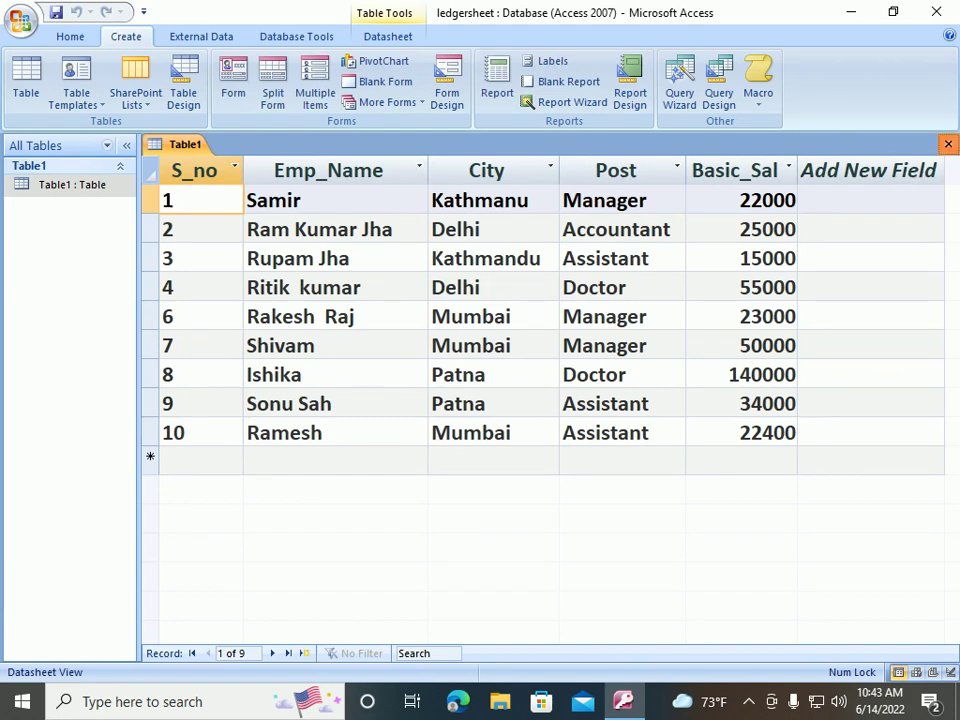
left_click(948, 144)
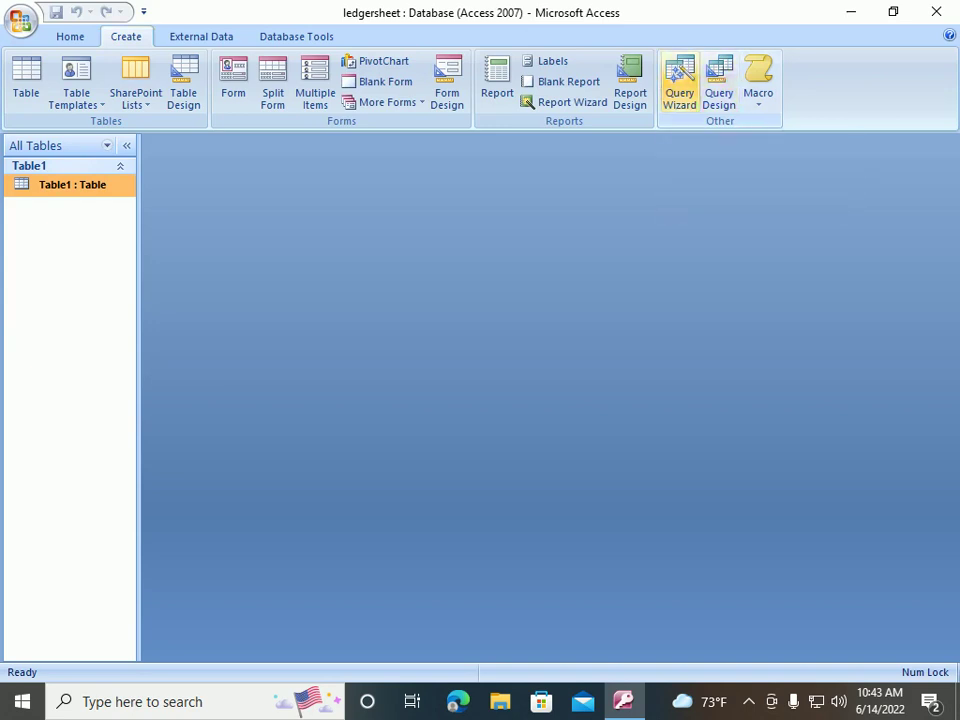
Start a new query with the Simple Query Wizard, using Table: Table1 as the source
left_click(679, 85)
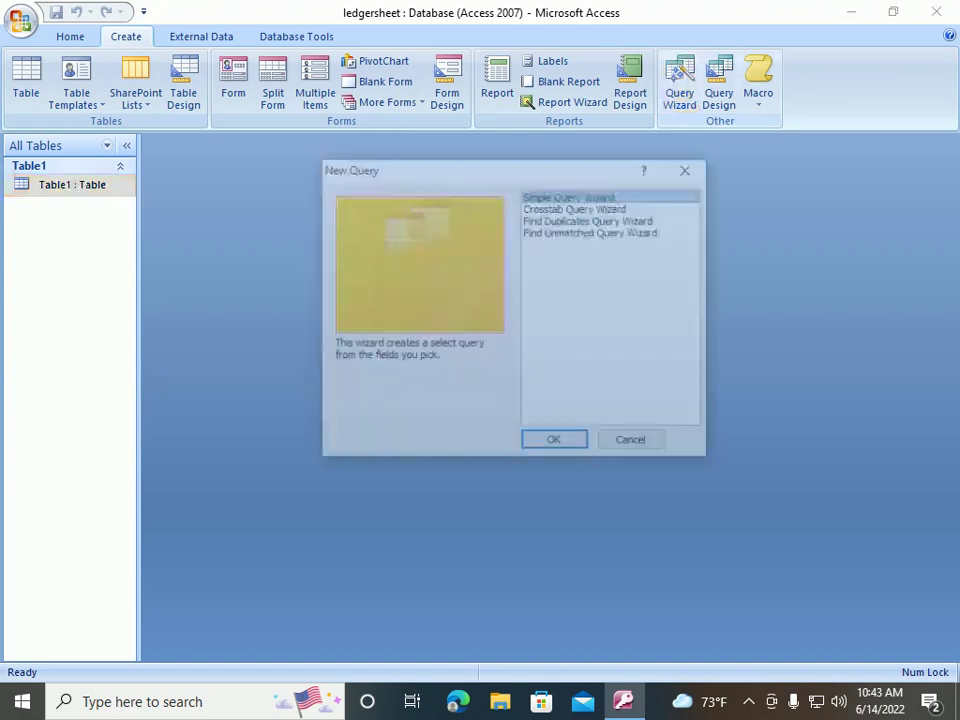
left_click_drag(500, 167, 461, 183)
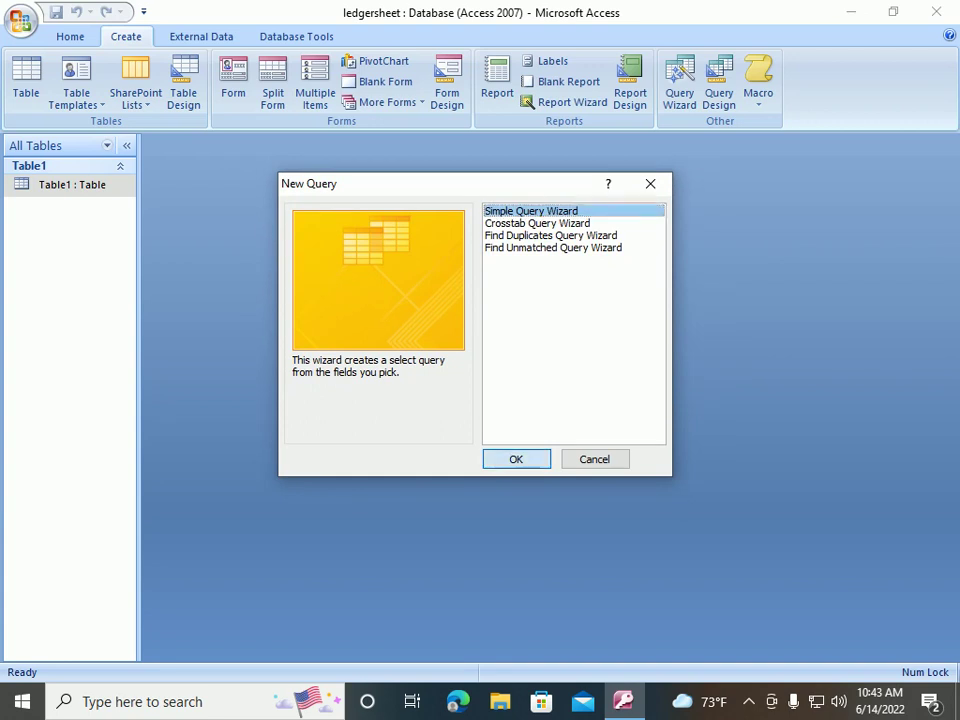
left_click(516, 459)
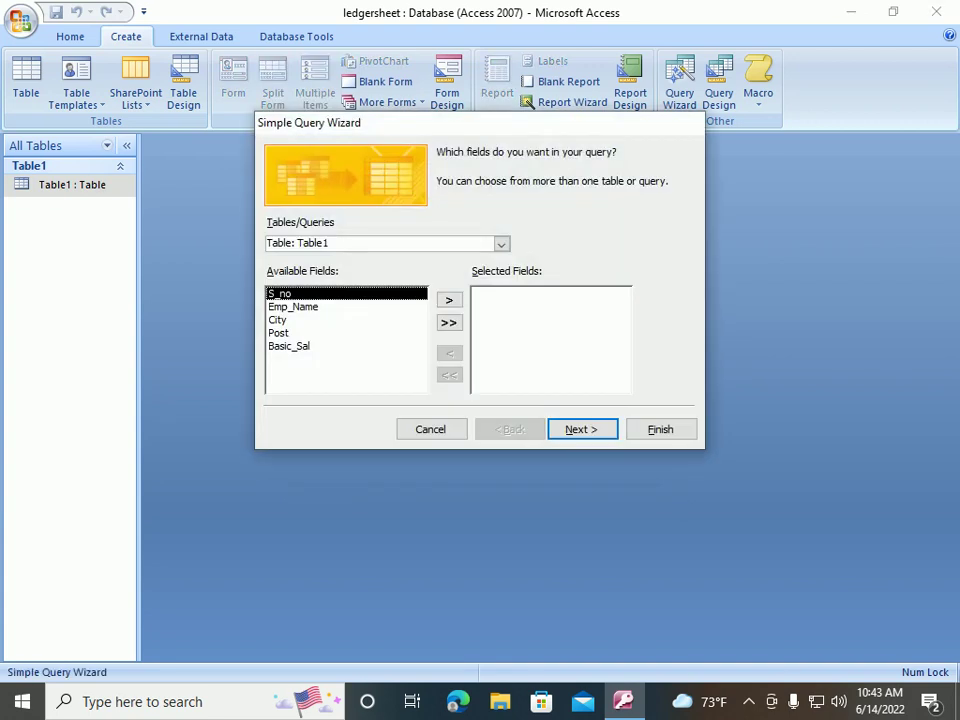
left_click_drag(480, 122, 467, 188)
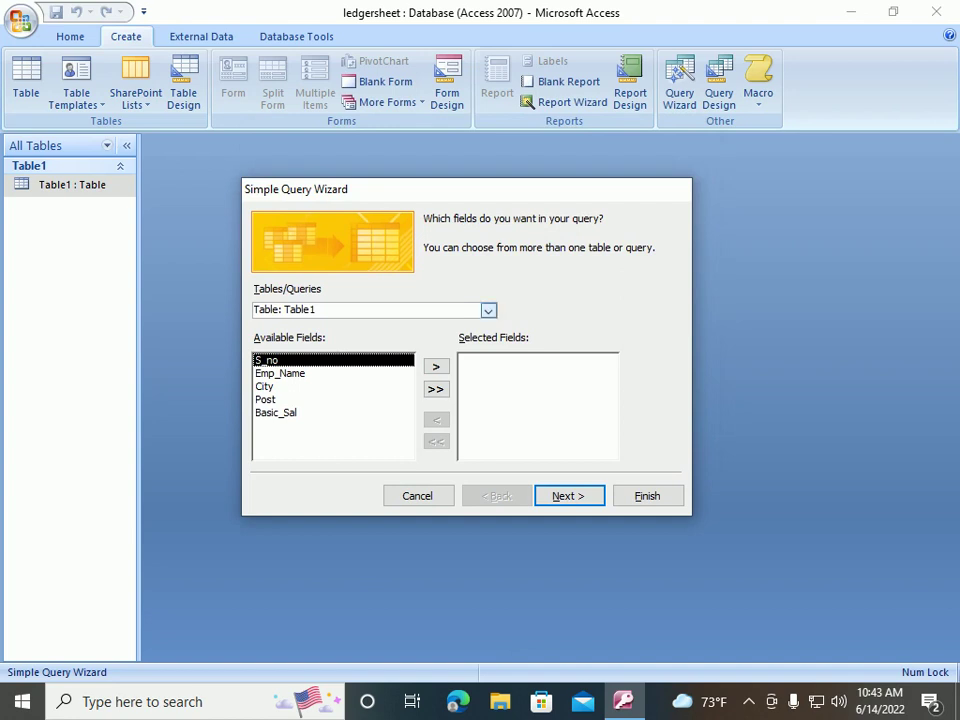
left_click(488, 310)
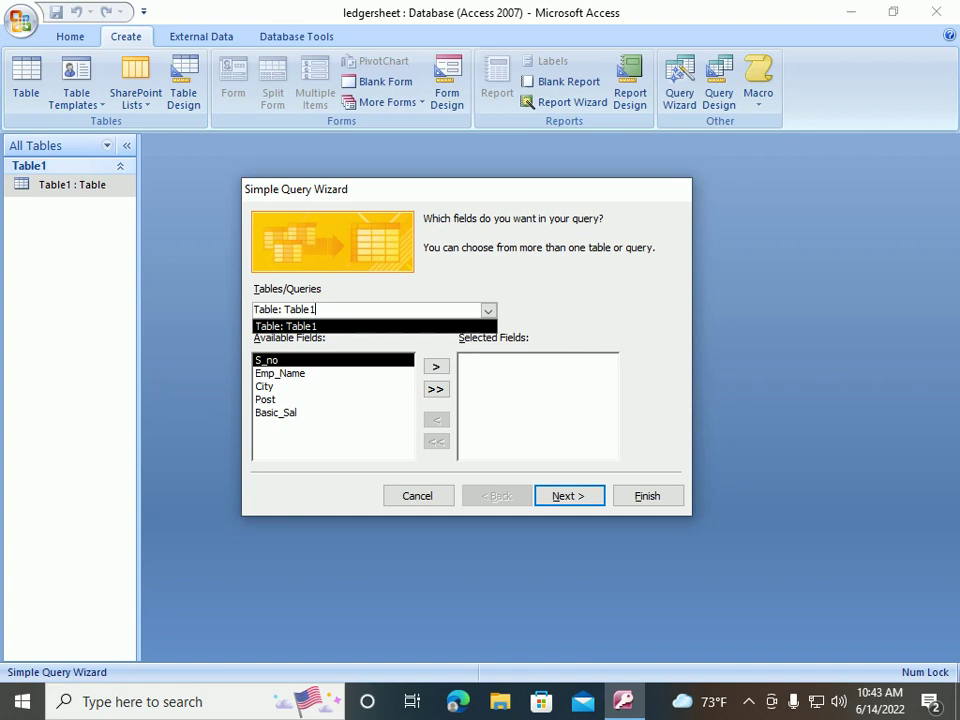
key("Return")
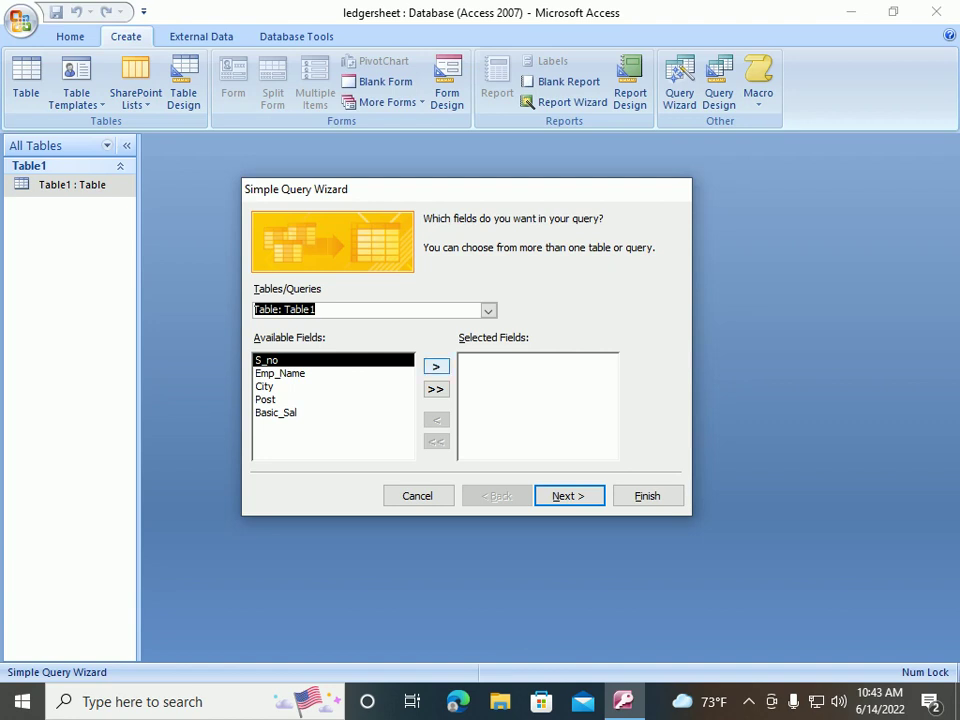
Add all five Table1 fields to the query one at a time, and remove them again one by one
left_click(435, 366)
left_click(435, 366)
left_click(435, 366)
left_click(435, 366)
left_click(435, 366)
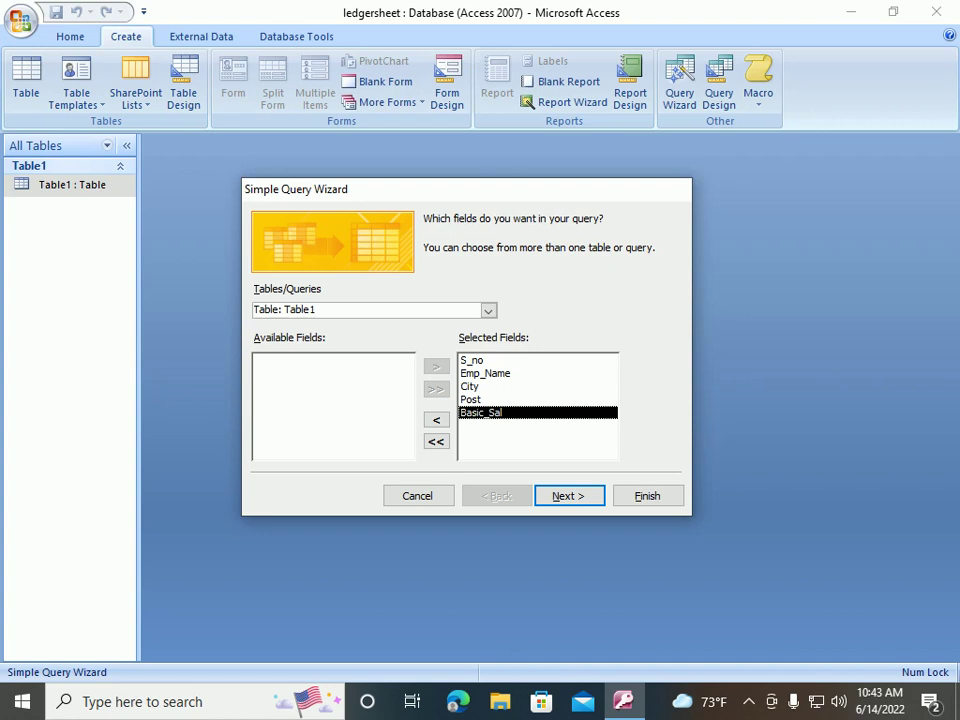
left_click(436, 419)
left_click(436, 419)
left_click(436, 419)
left_click(436, 419)
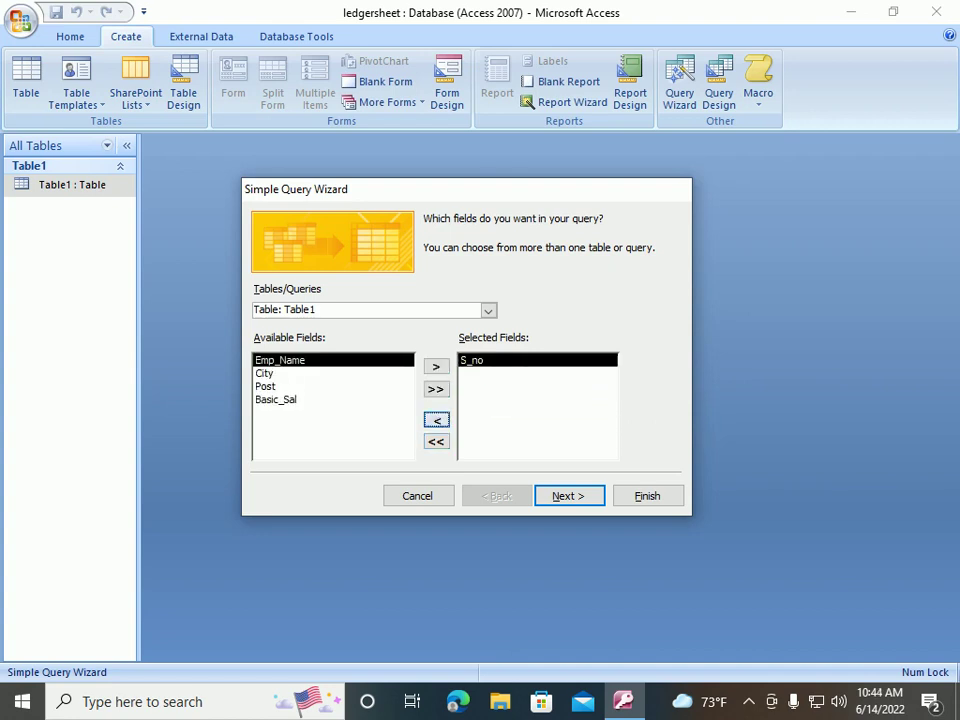
left_click(436, 419)
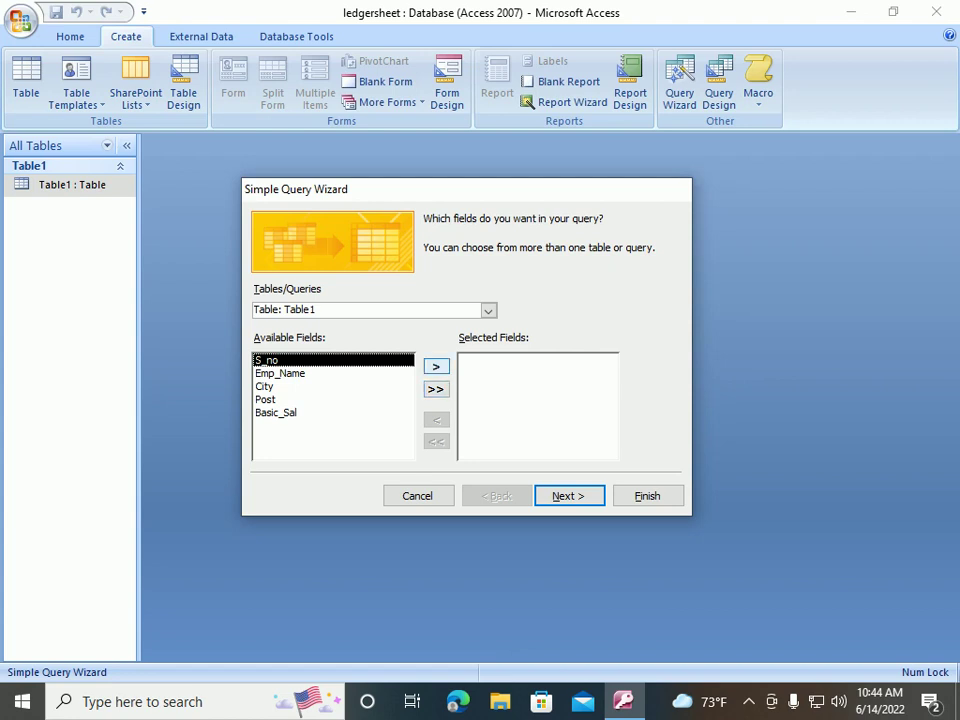
Add the five fields individually again, and clear the entire field selection at once
left_click(435, 366)
left_click(435, 366)
left_click(435, 366)
left_click(436, 366)
left_click(436, 366)
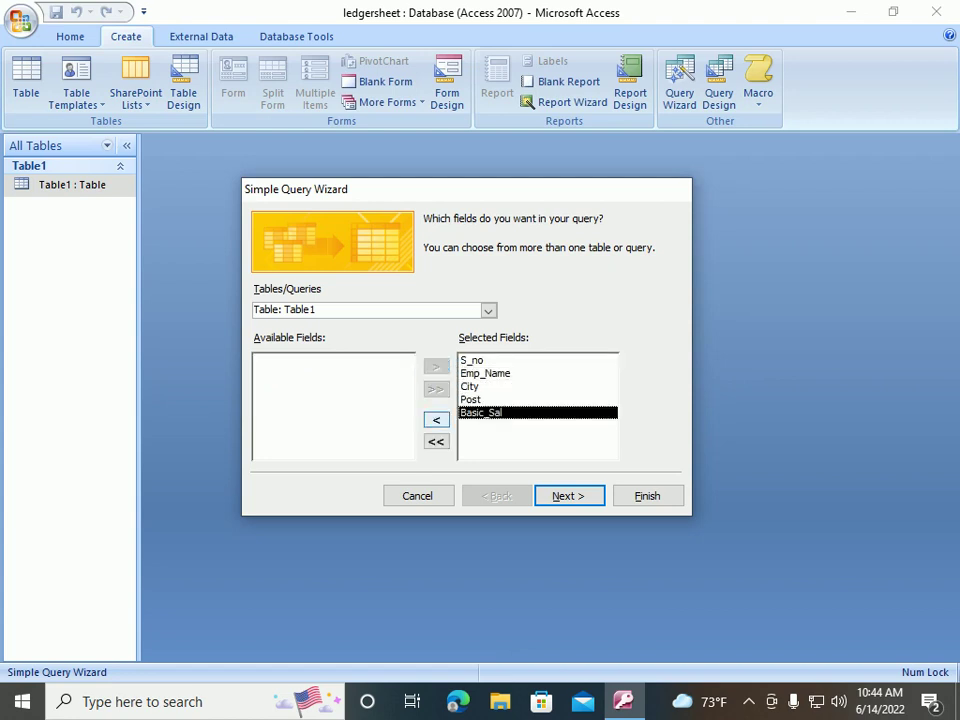
left_click(436, 441)
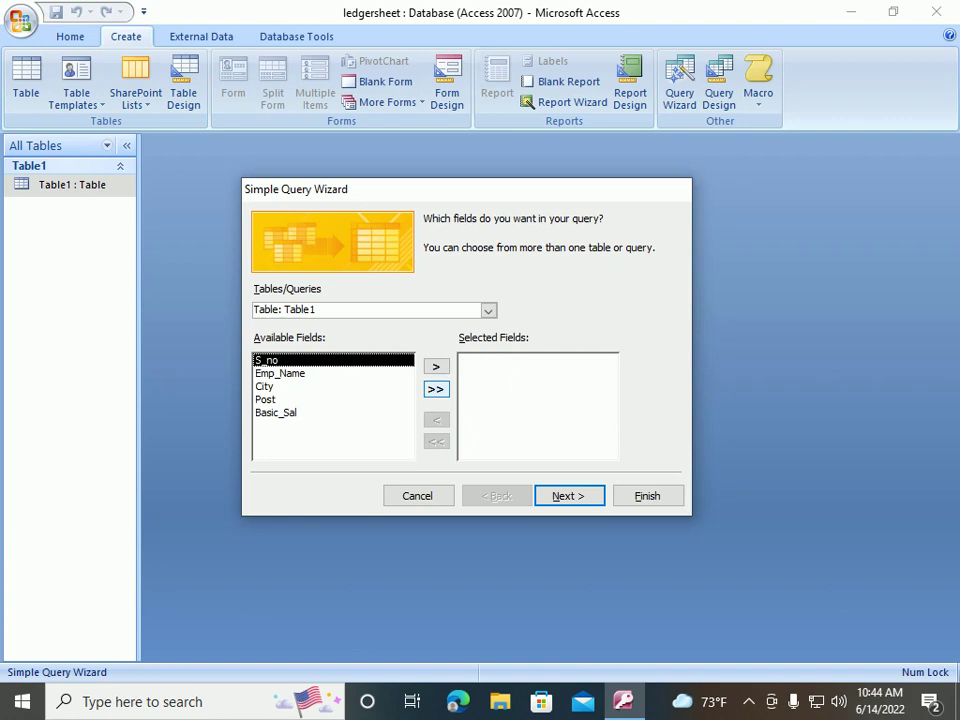
Include all Table1 fields in the query at once and keep the Detail query type
left_click(436, 389)
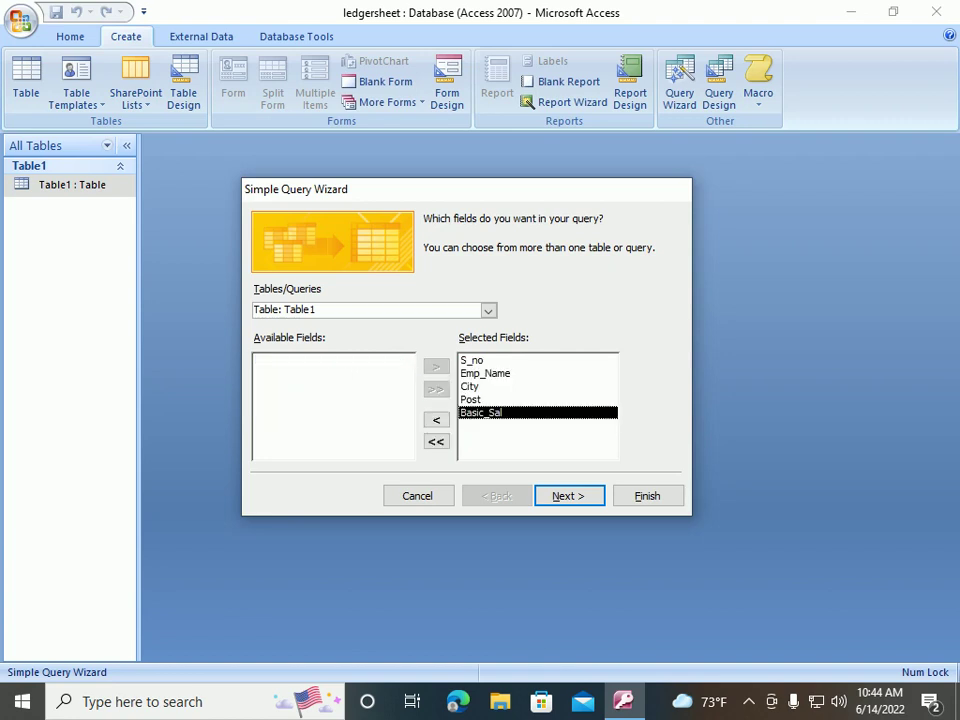
key("Return")
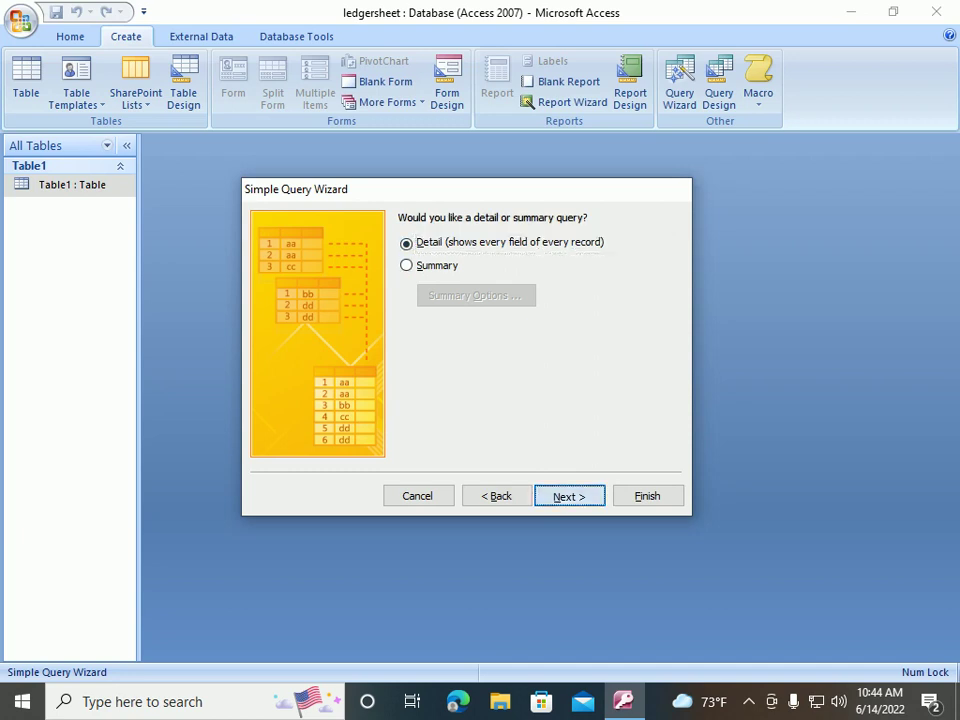
key("Return")
Title the query parameterquery1, finish creating it, and close its datasheet
left_click_drag(463, 239, 401, 239)
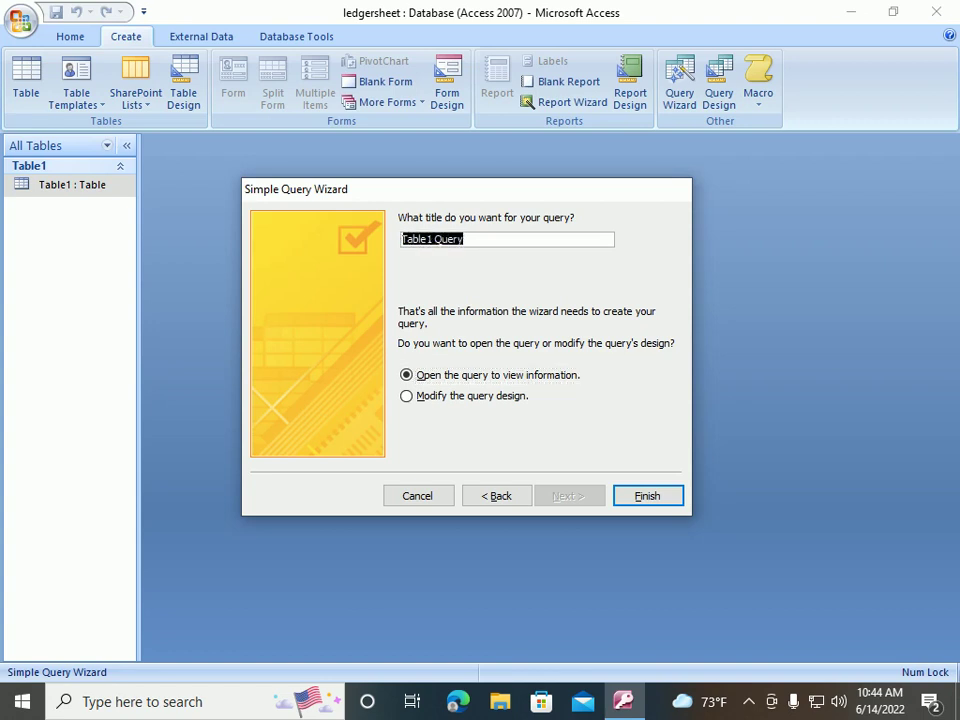
type("pa")
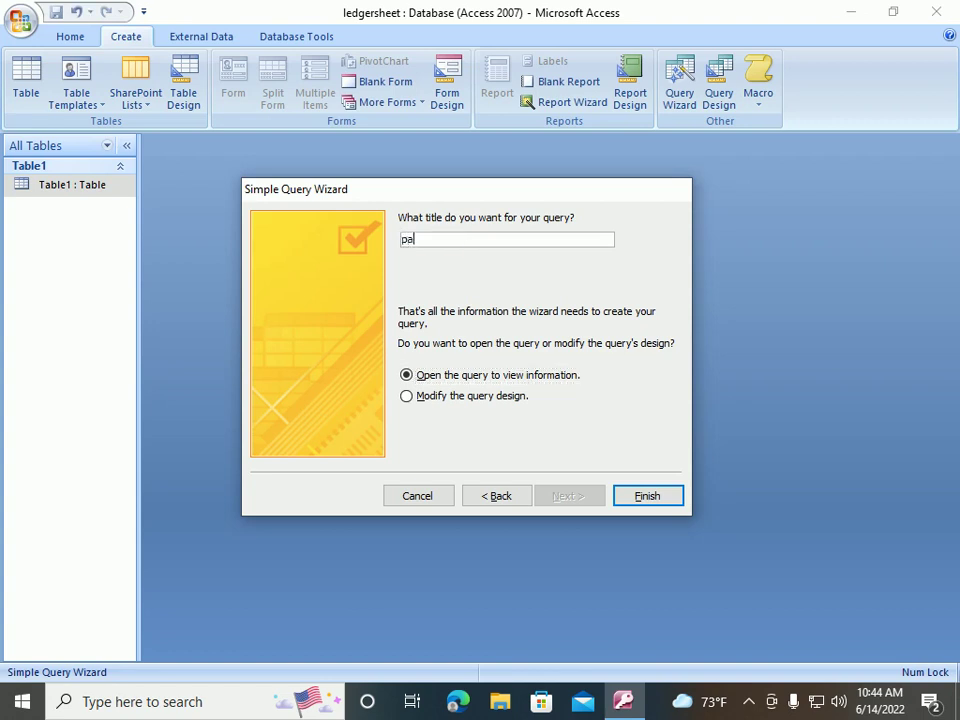
type("rameterquery1")
key("Return")
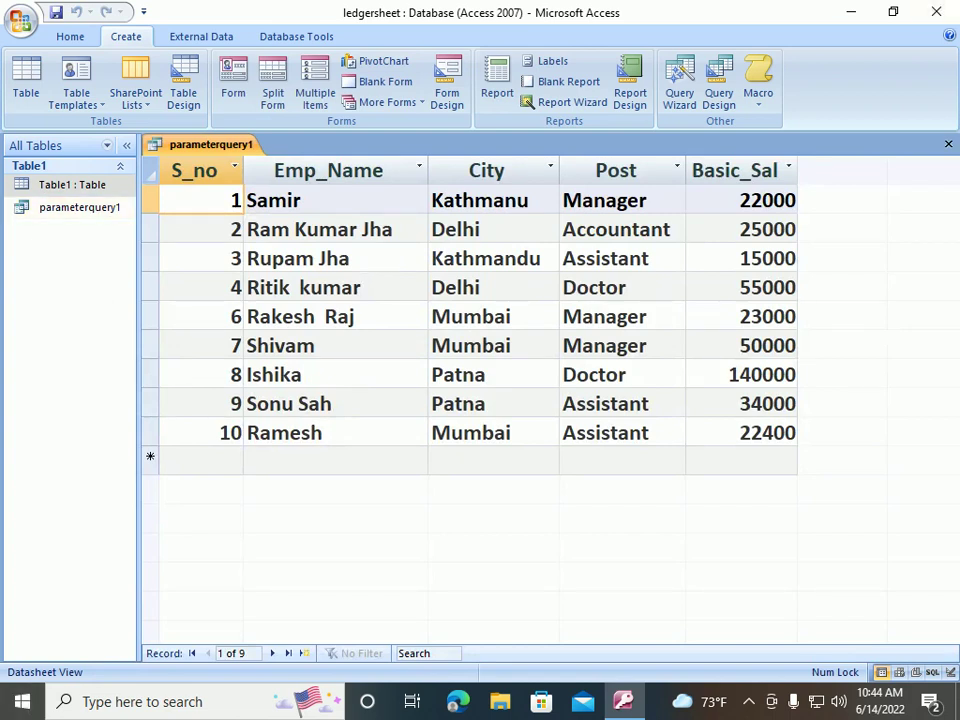
left_click(948, 144)
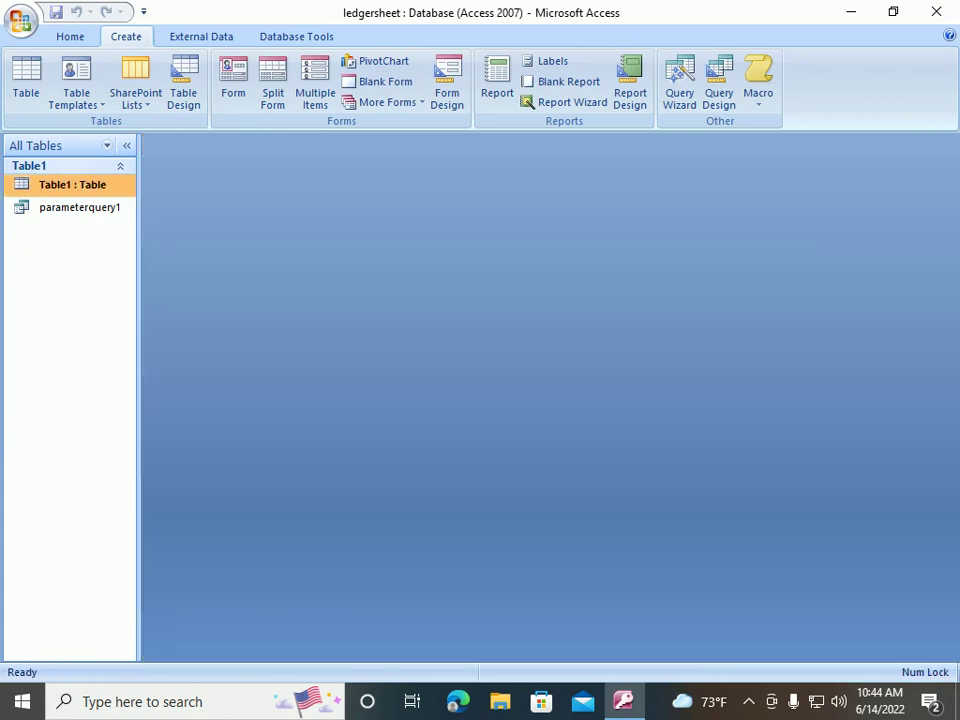
Open parameterquery1 in Design View and hide the Basic_Sal and Post fields from its output
right_click(56, 207)
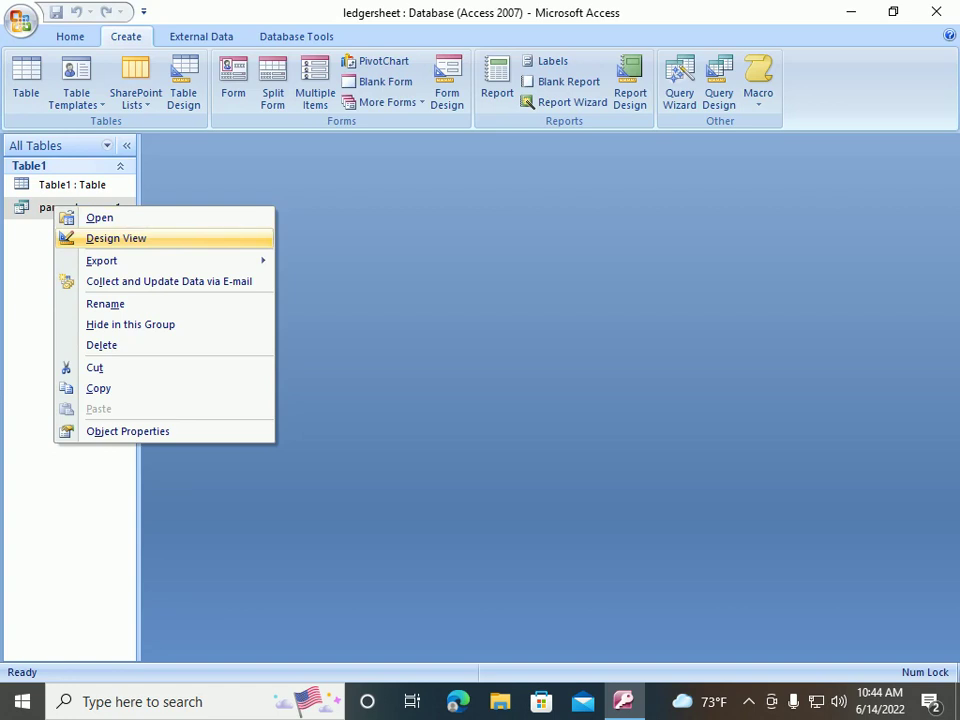
left_click(116, 238)
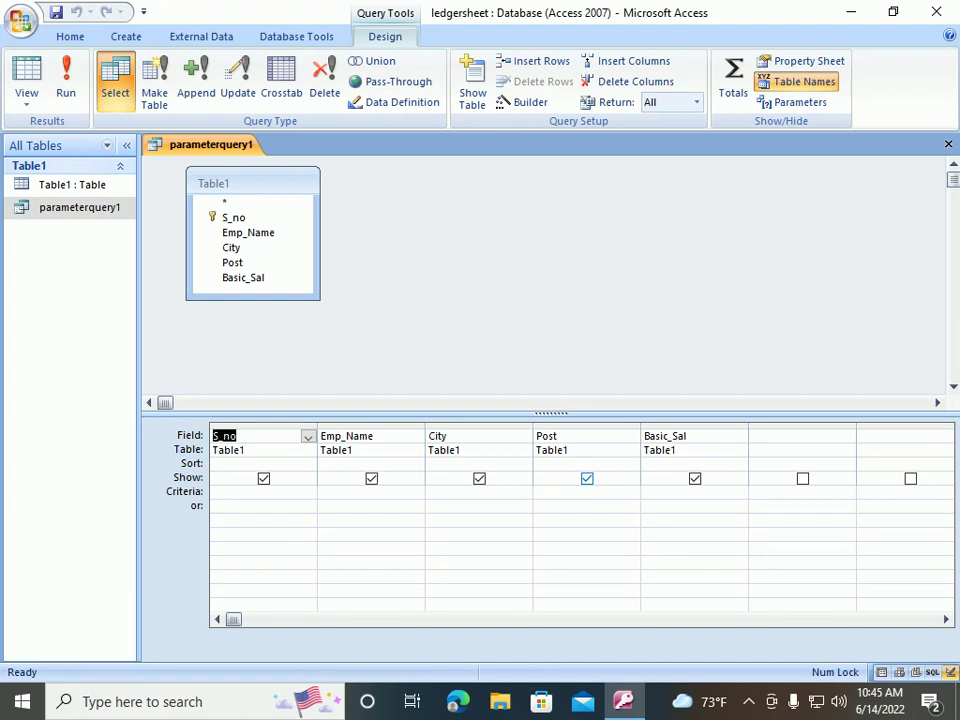
left_click(695, 478)
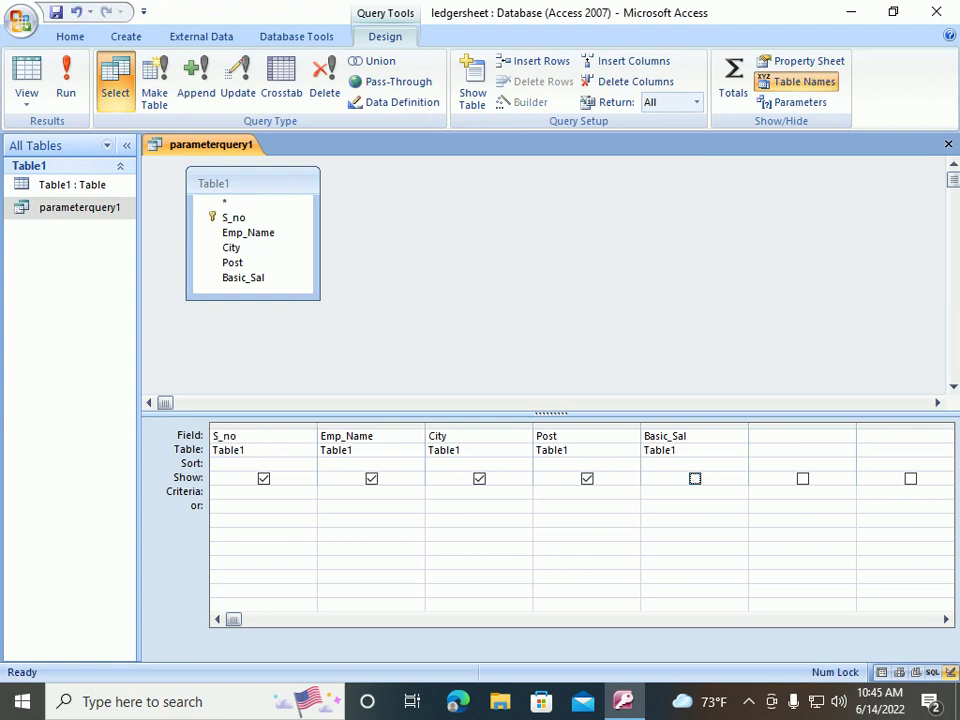
left_click(587, 478)
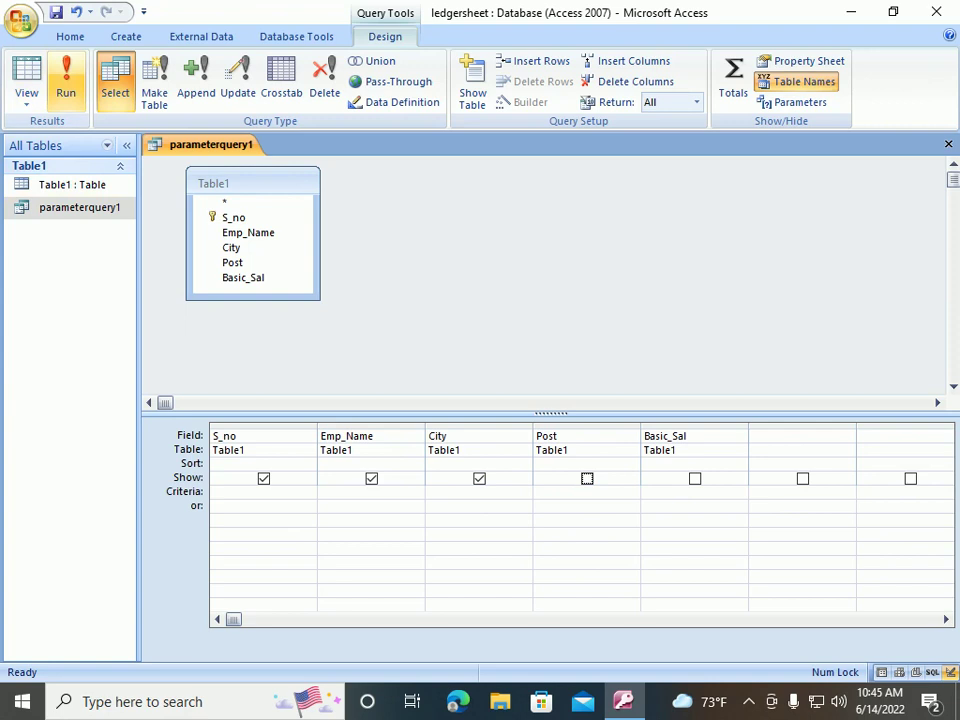
Run parameterquery1 to view its records, and close it while saving the design changes
left_click(66, 85)
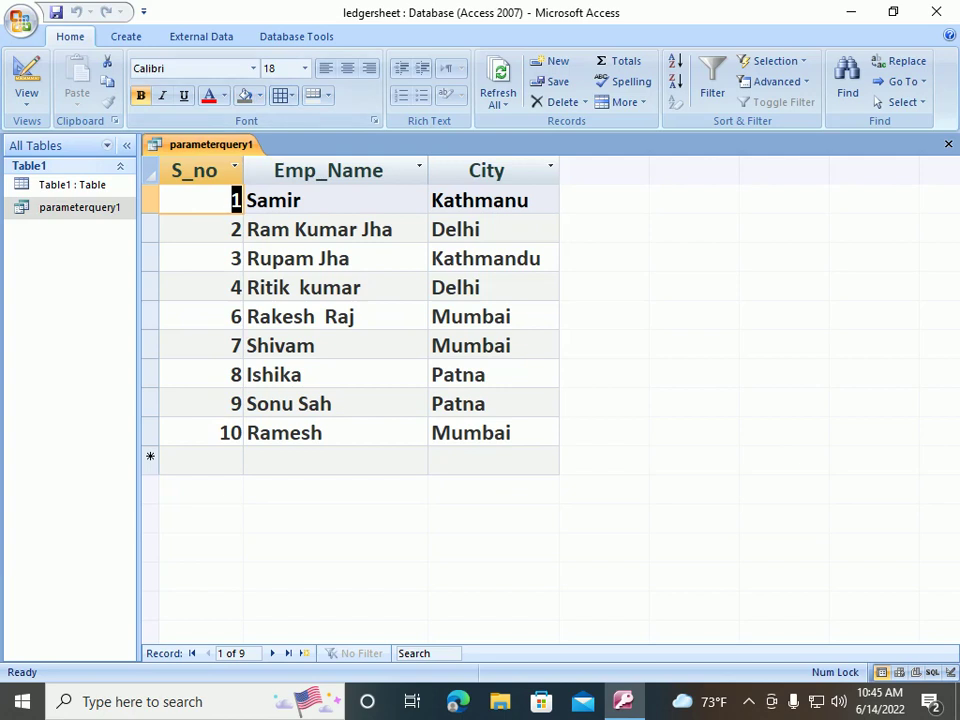
left_click(948, 144)
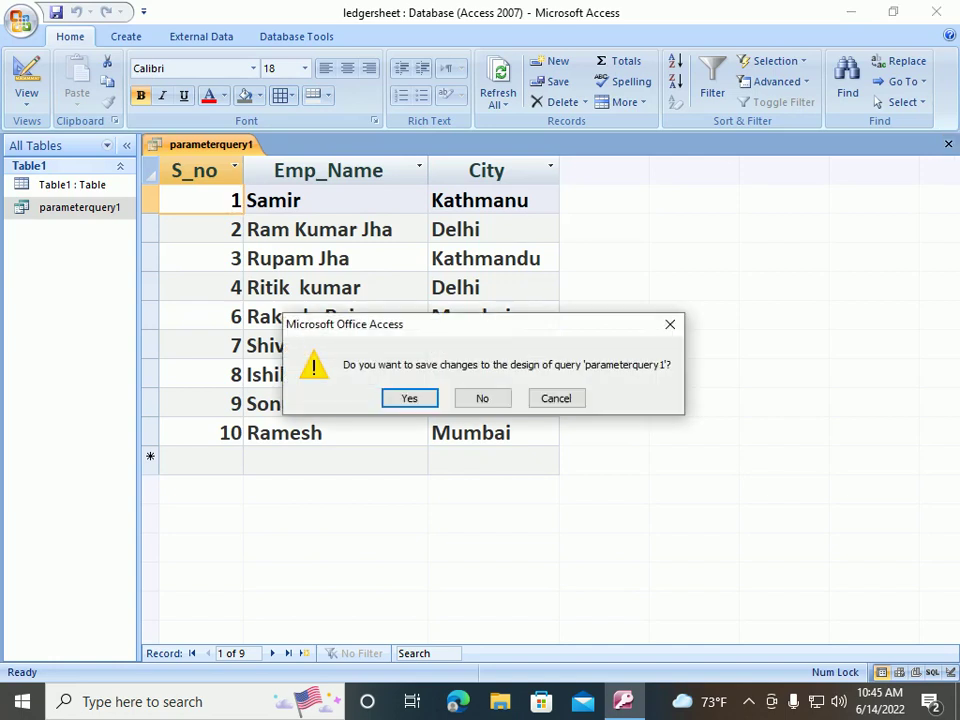
key("Return")
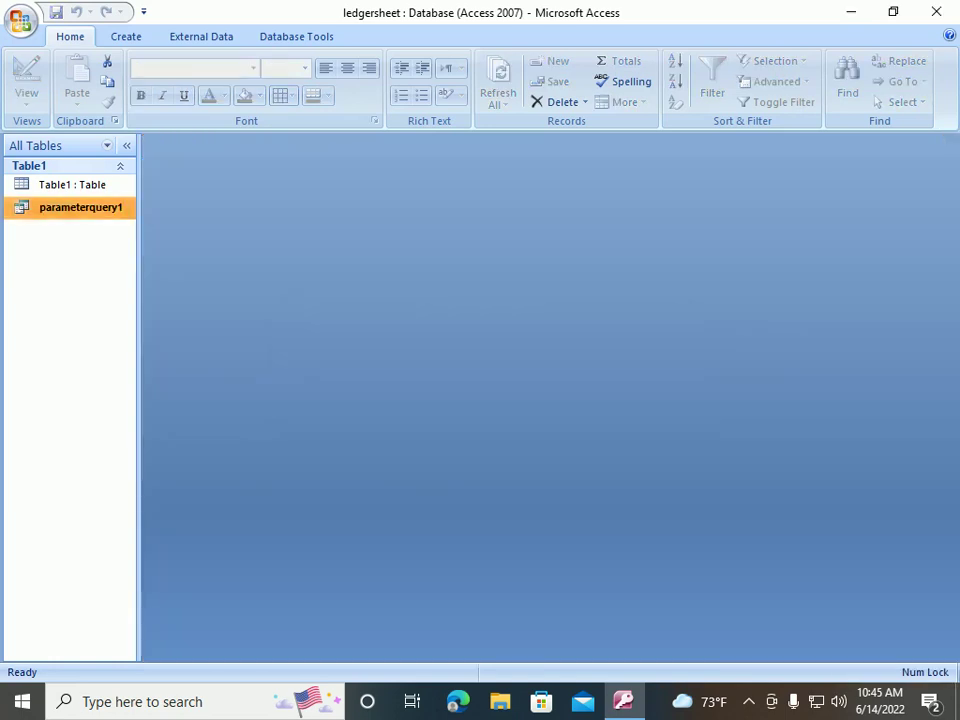
Reopen parameterquery1 in Design View and add the Post and Basic_Sal fields in the two columns after City
right_click(93, 206)
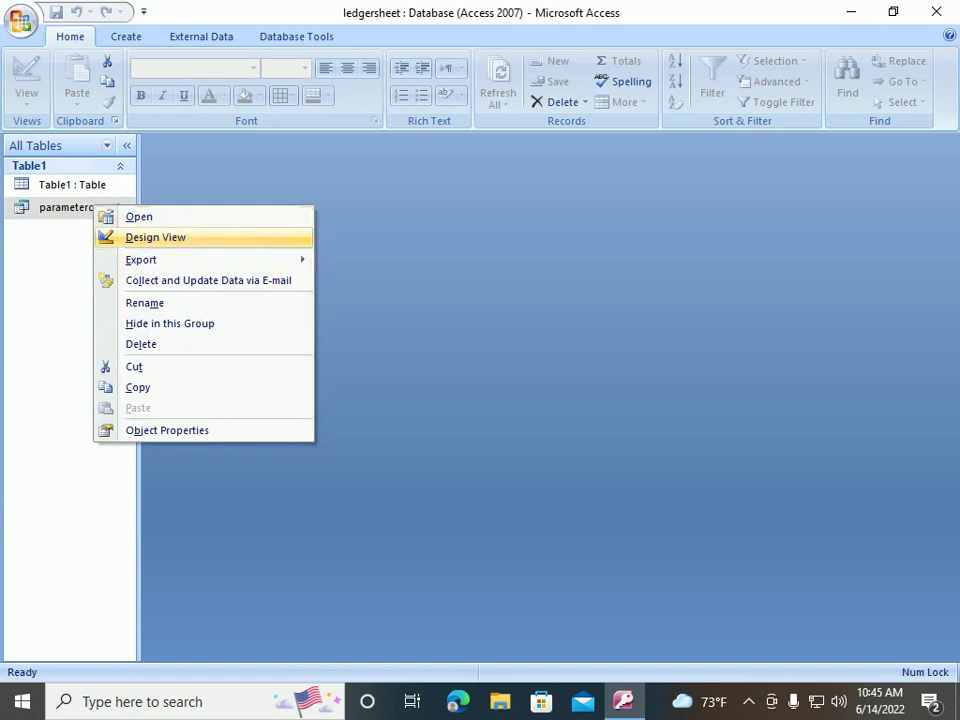
left_click(155, 237)
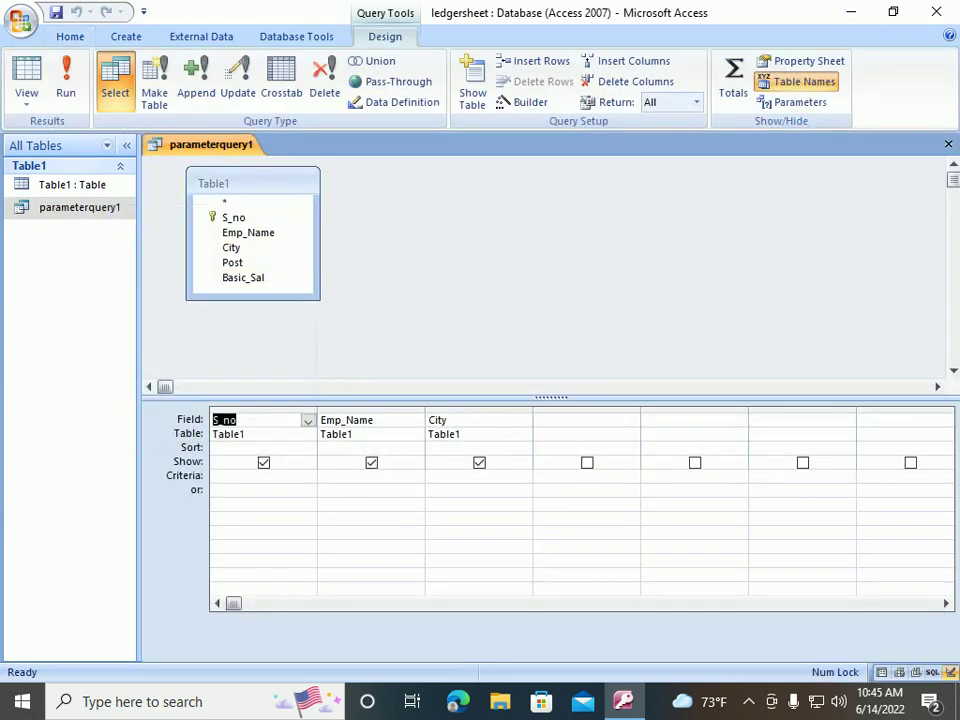
left_click(631, 420)
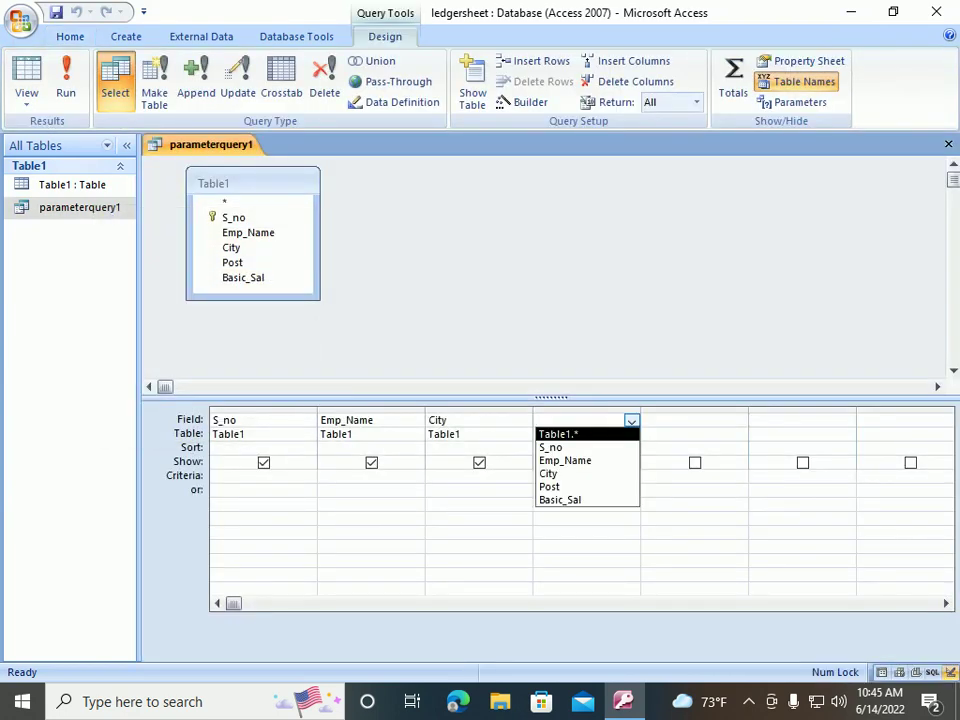
key("Down")
key("Down")
key("Return")
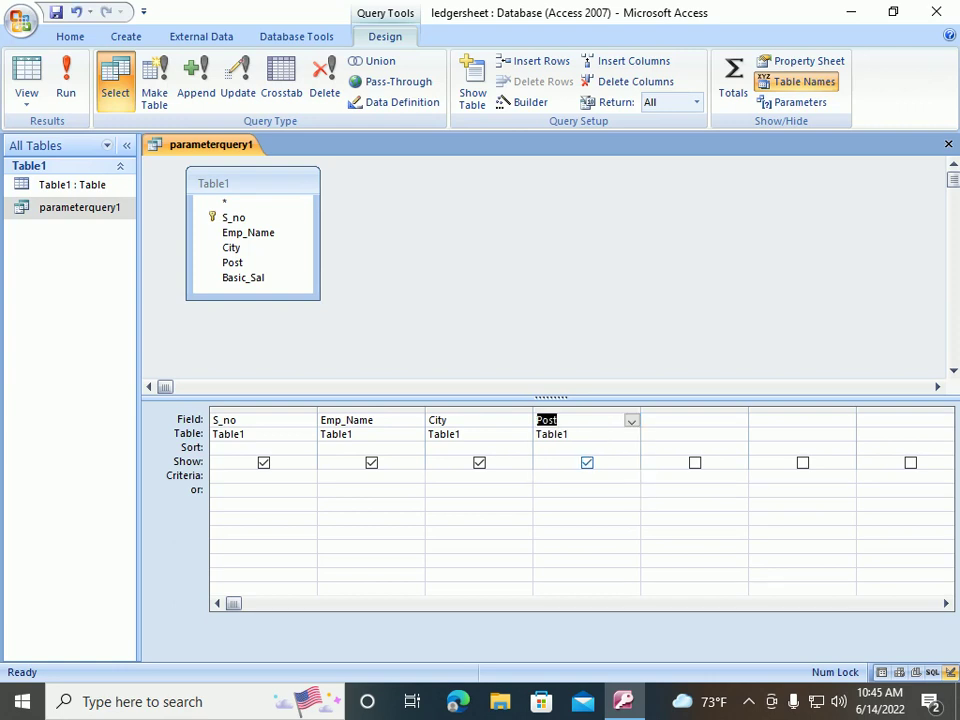
left_click(739, 420)
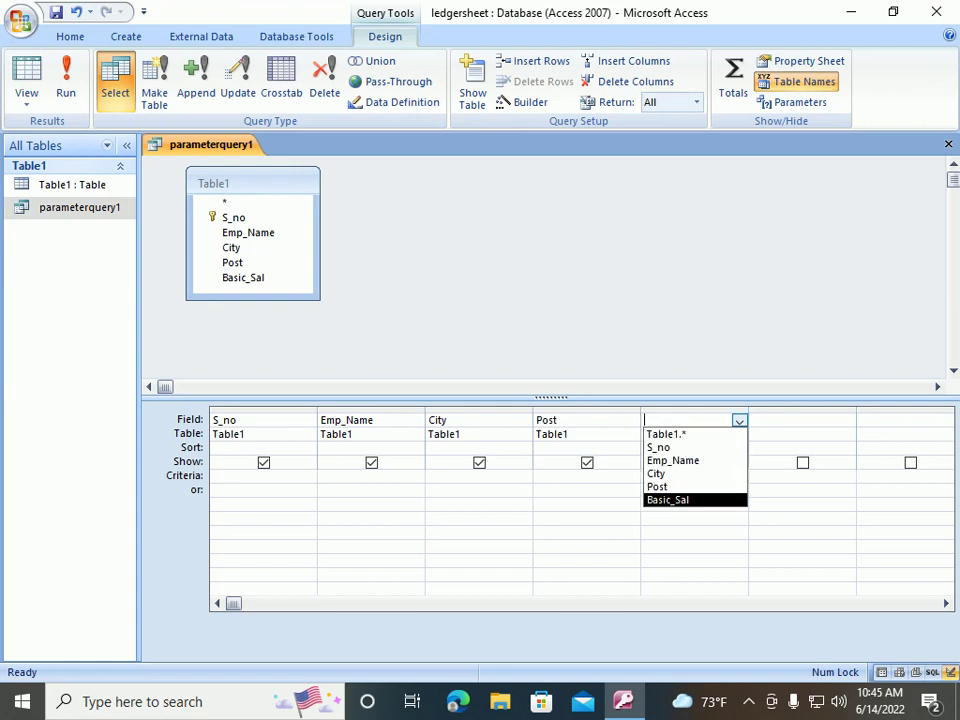
key("Return")
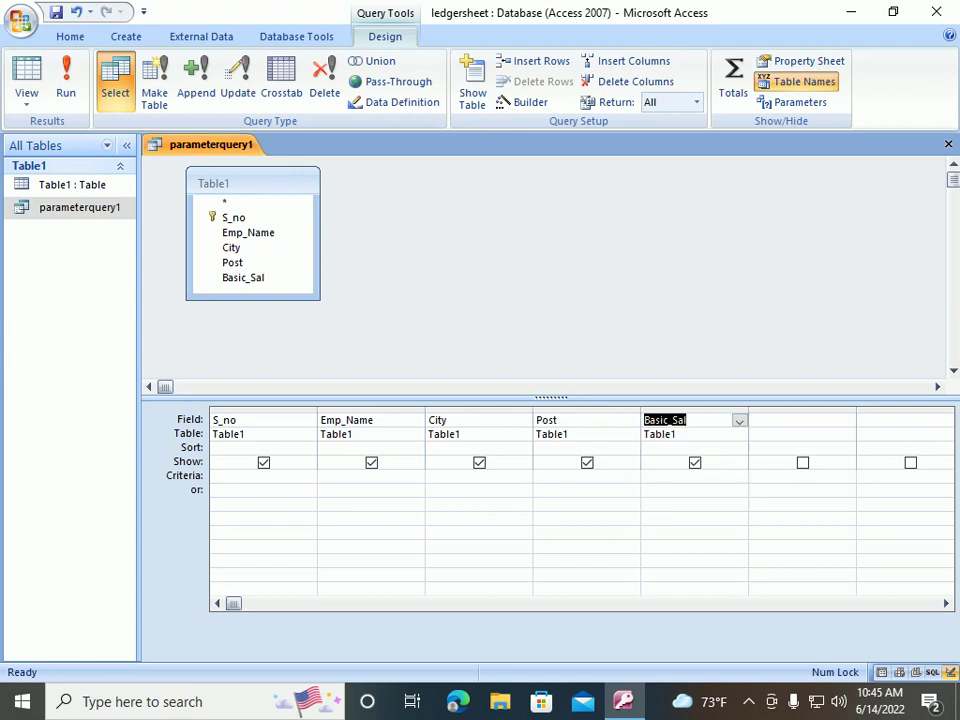
Run parameterquery1 to view its records, and close it while saving the added fields
left_click(66, 80)
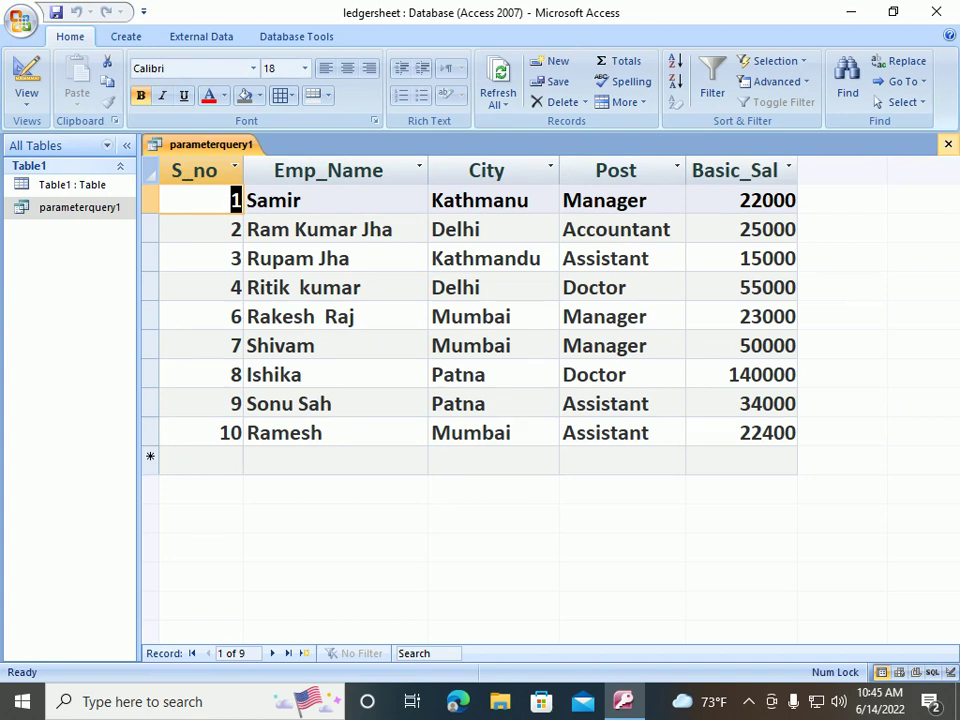
left_click(948, 144)
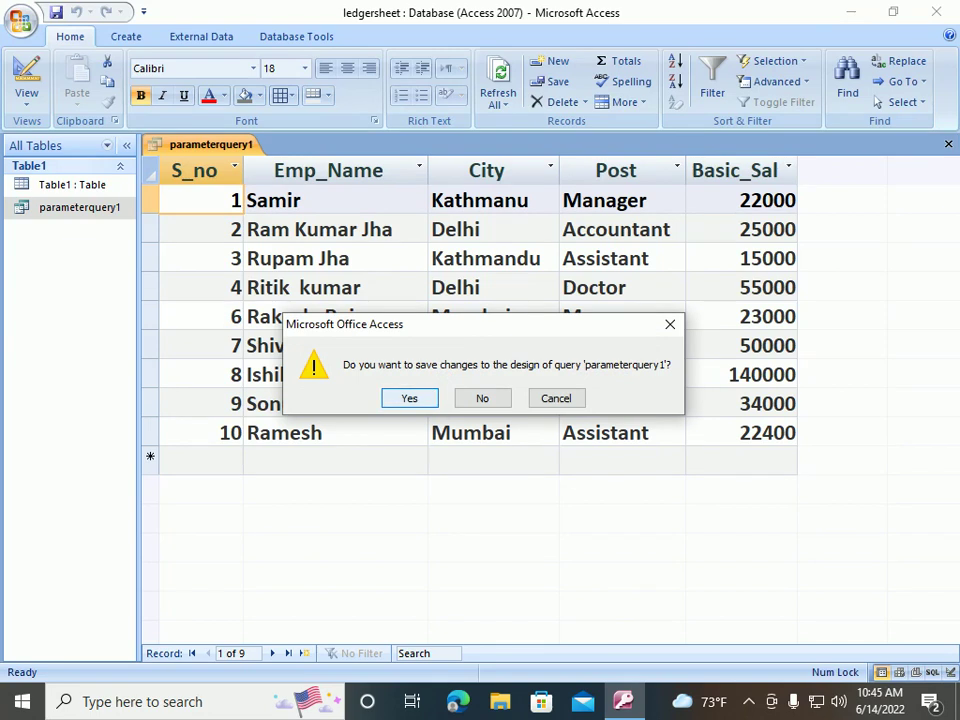
key("Return")
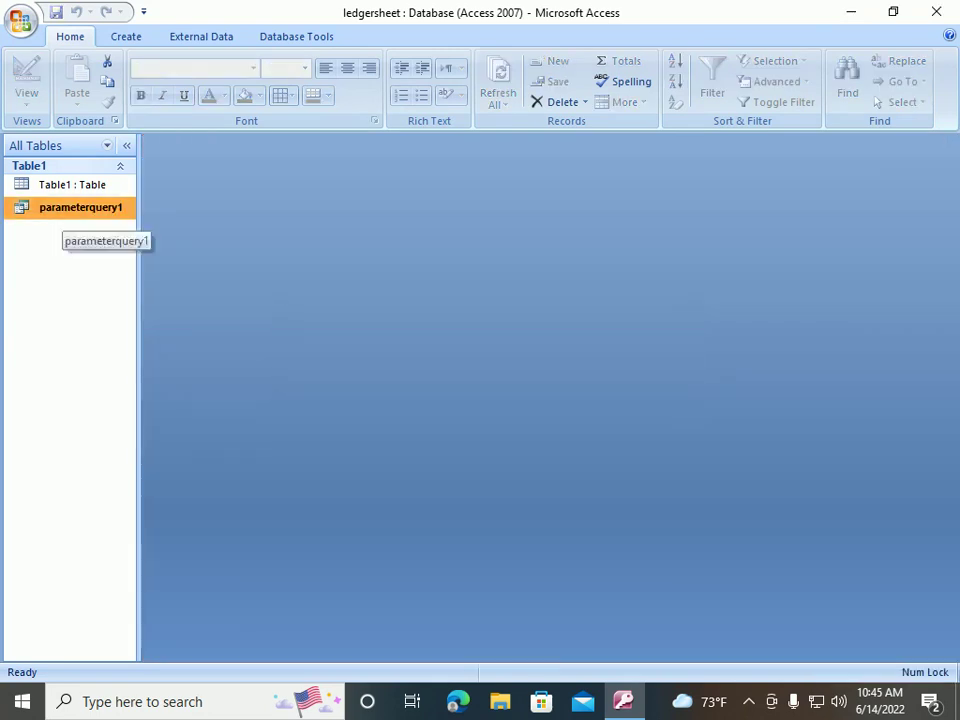
Review parameterquery1 in Design View and in its datasheet, closing it each time
right_click(64, 207)
key("Return")
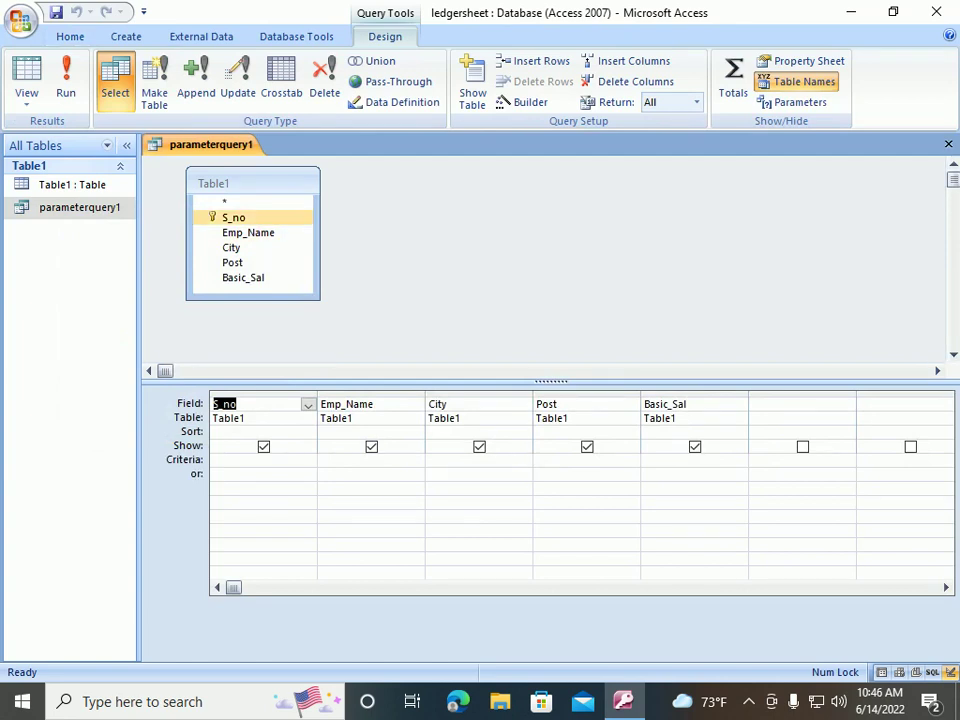
left_click(948, 144)
left_click(948, 144)
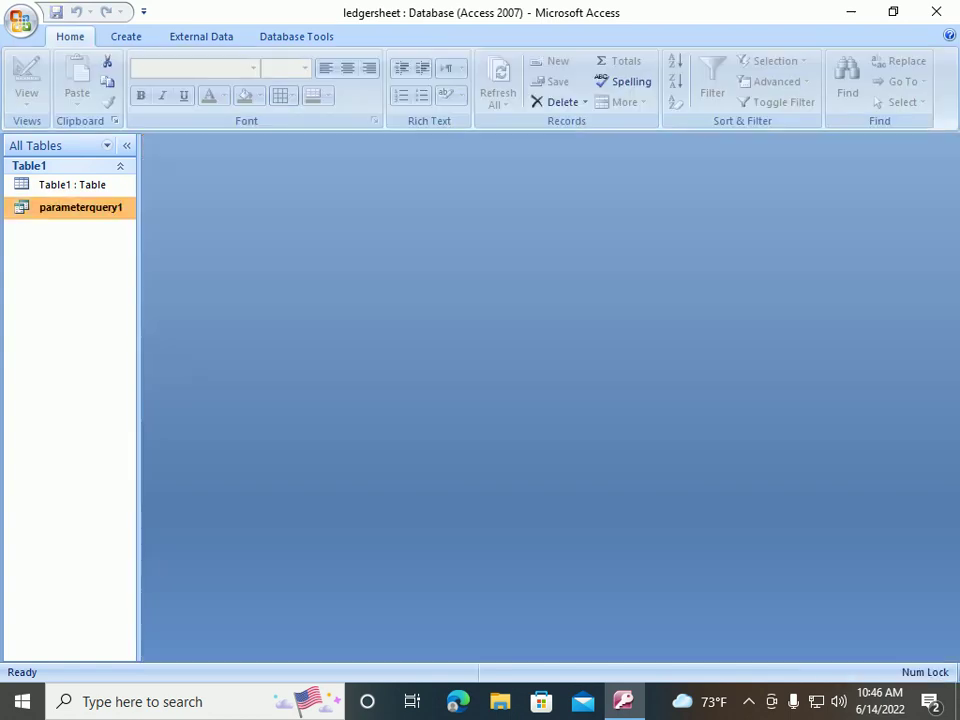
right_click(90, 207)
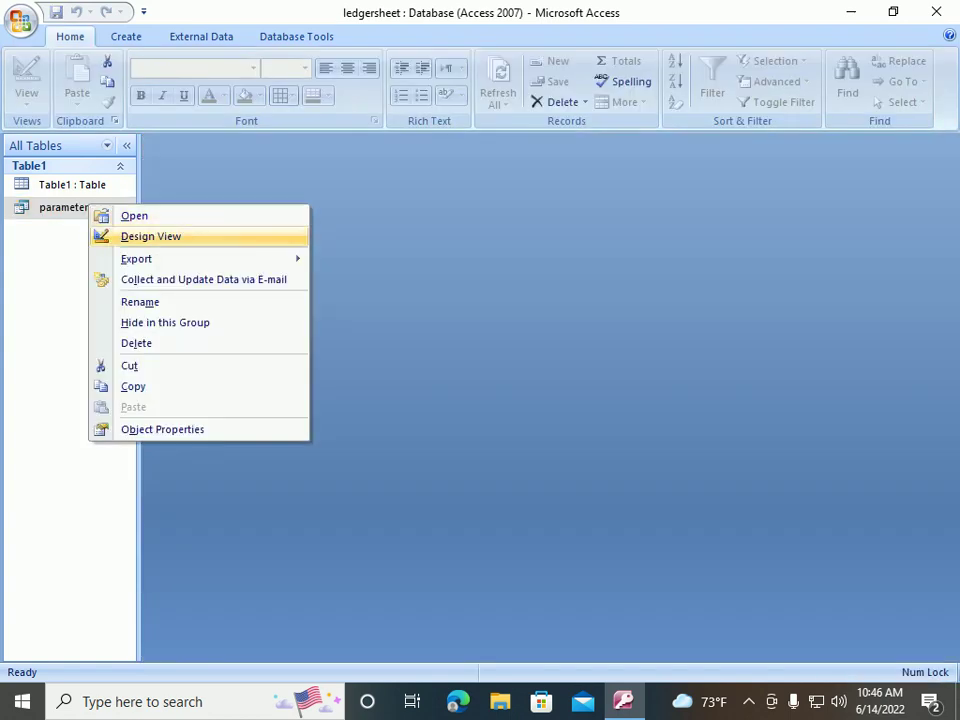
left_click(100, 215)
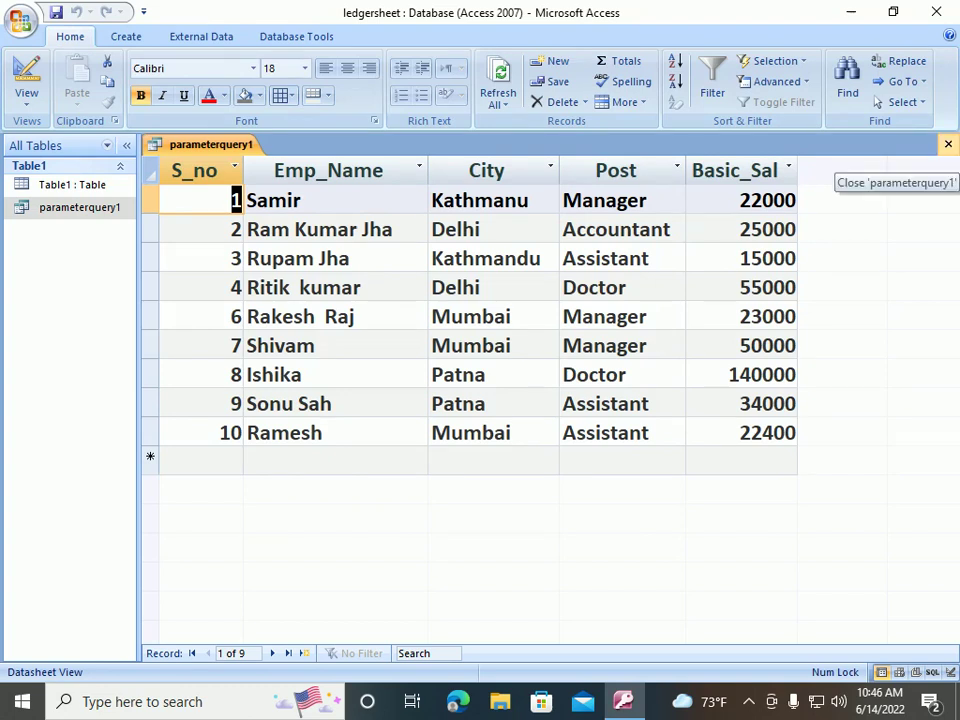
left_click(948, 144)
Set the Emp_Name criteria of parameterquery1 to R* in Design View, and run the saved query to view the matching records
right_click(70, 206)
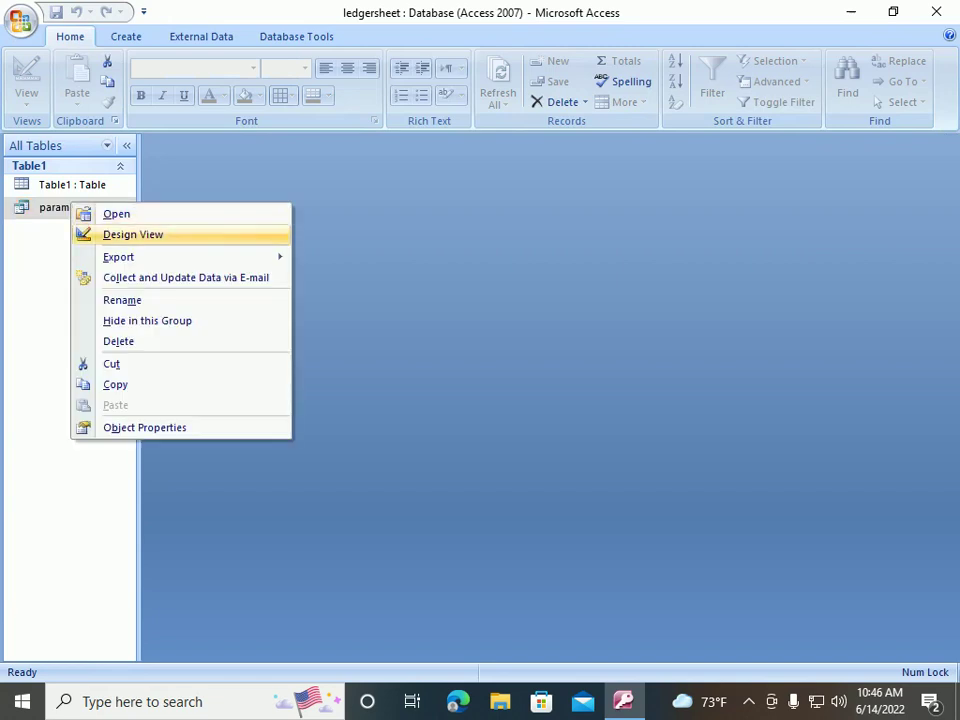
left_click(110, 234)
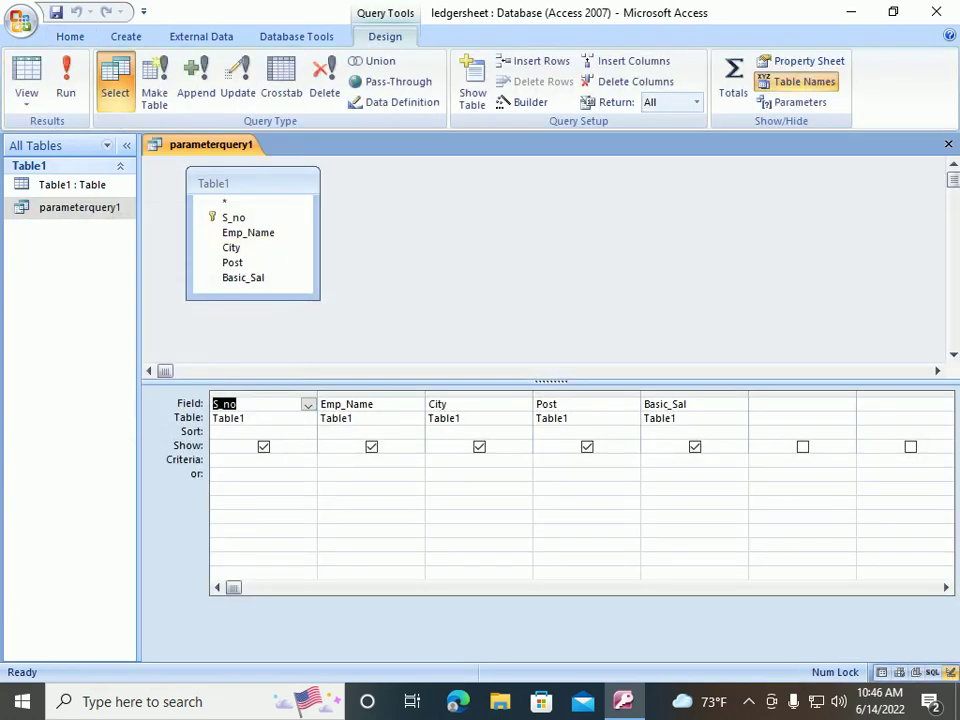
left_click(321, 459)
type("R*")
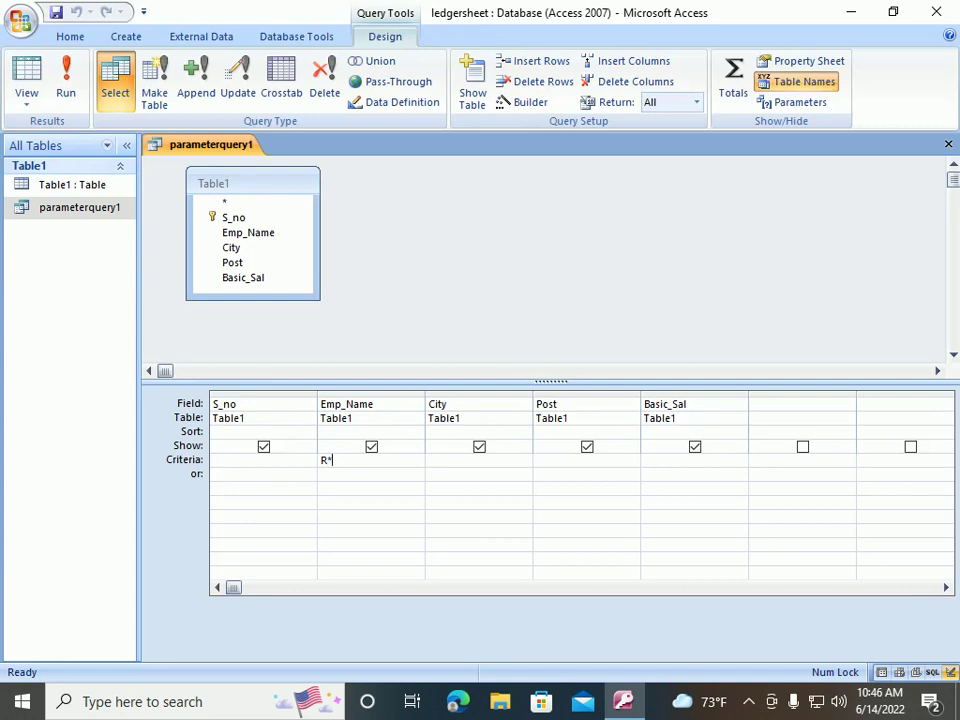
key("Return")
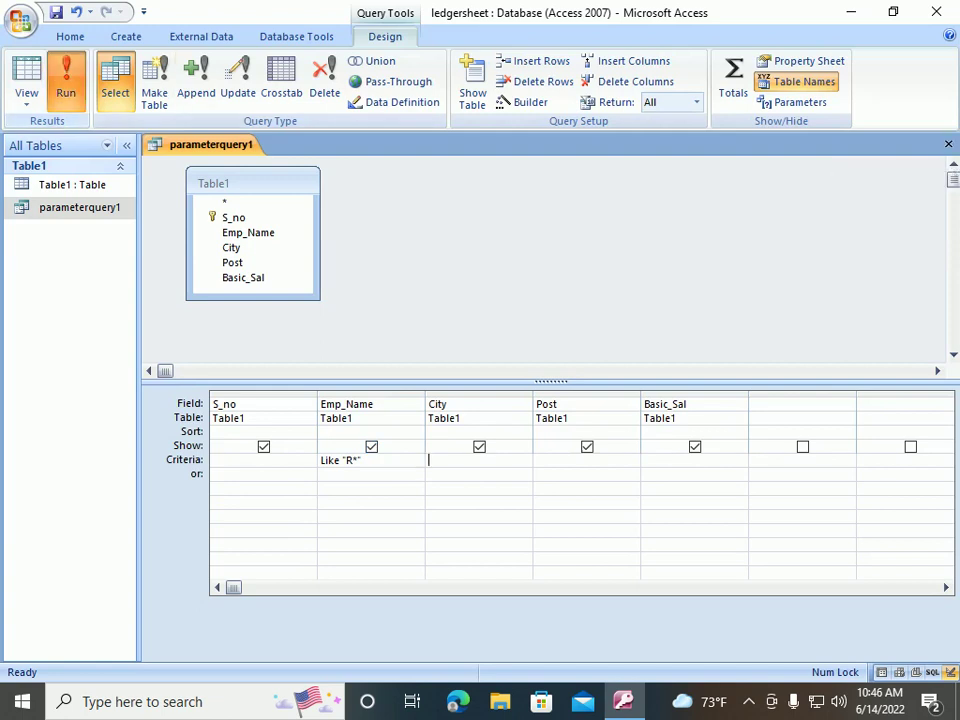
left_click(66, 80)
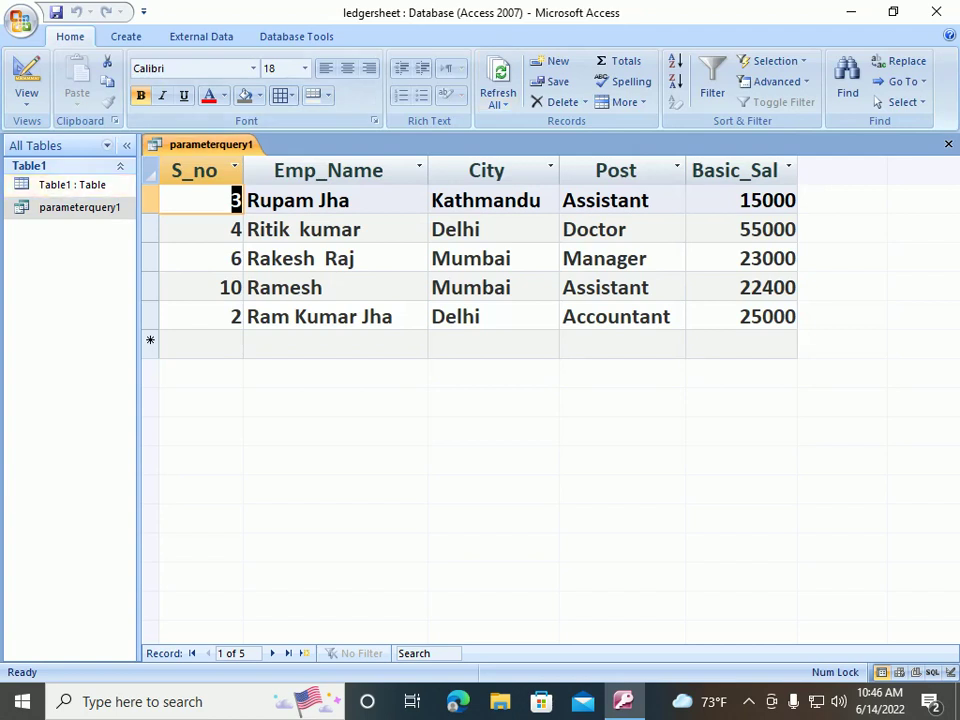
left_click(948, 144)
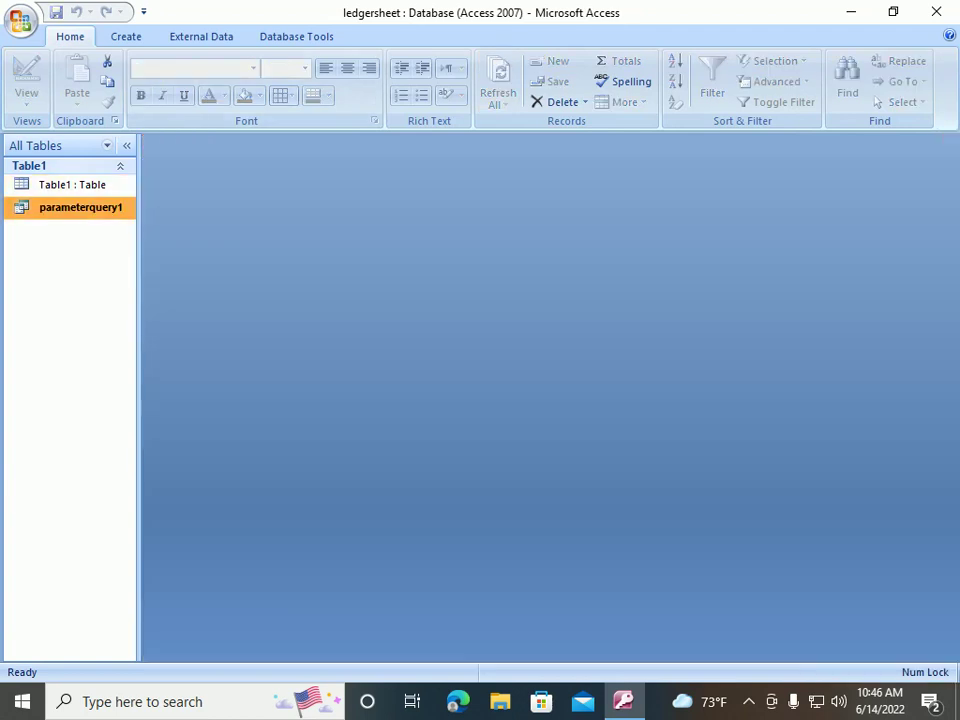
Reopen parameterquery1 in Design View, set the Post criteria to >=15000, and close the query with the change saved
right_click(71, 208)
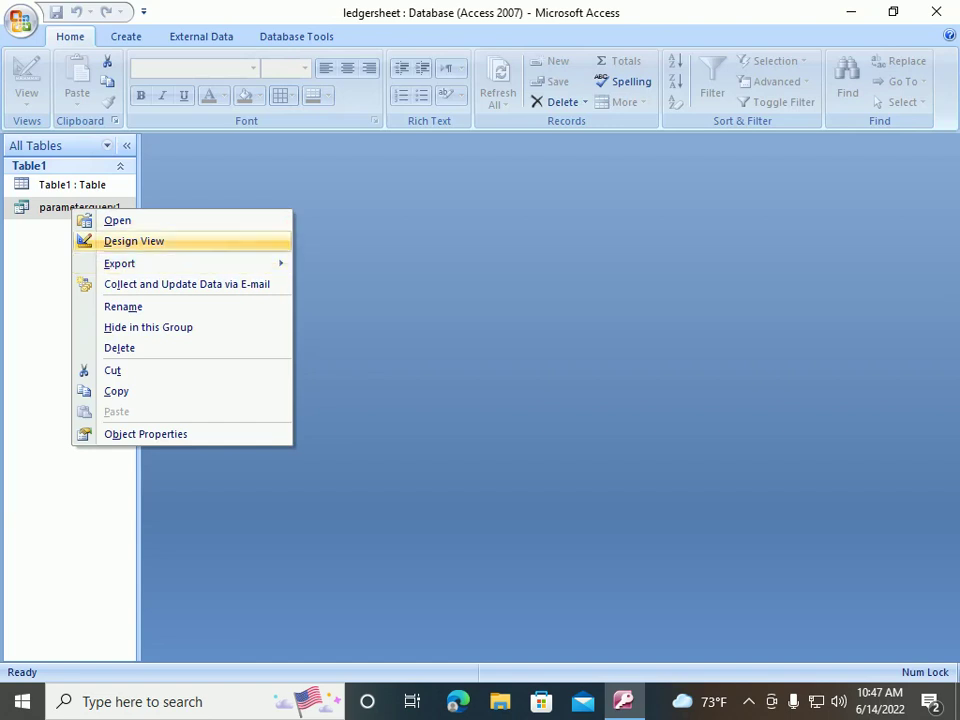
key("Return")
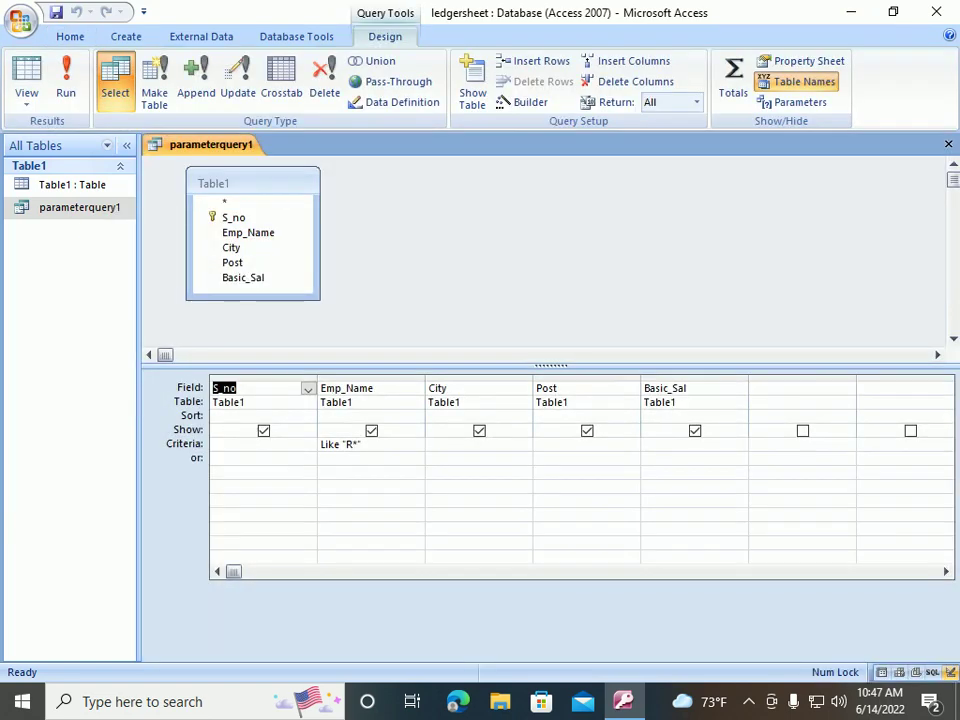
left_click(450, 444)
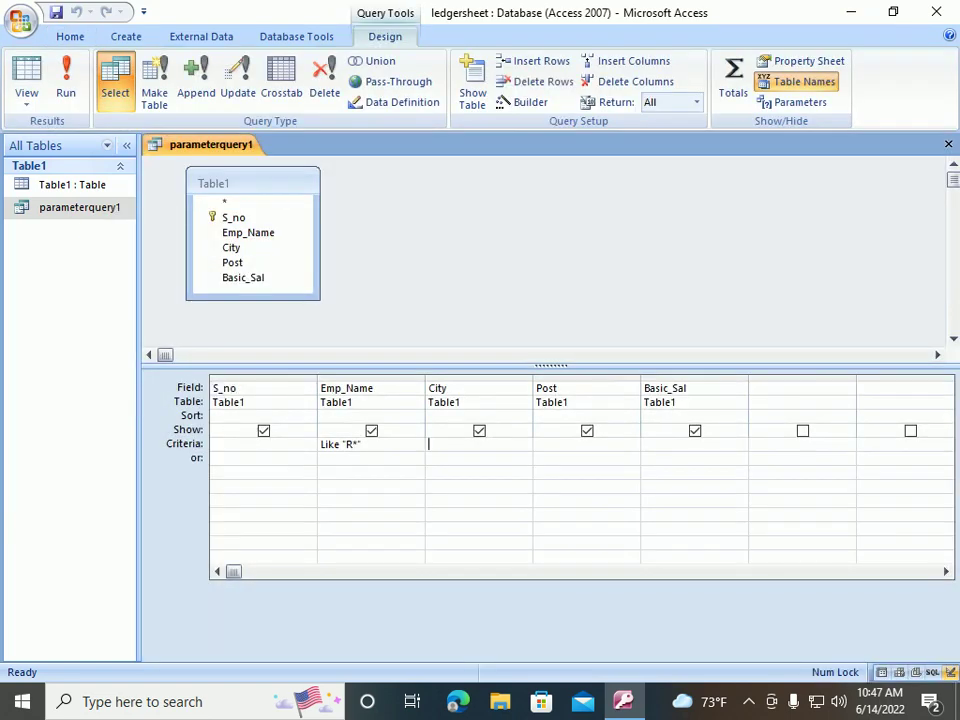
left_click(537, 444)
type(">=15000")
key("Return")
left_click(948, 144)
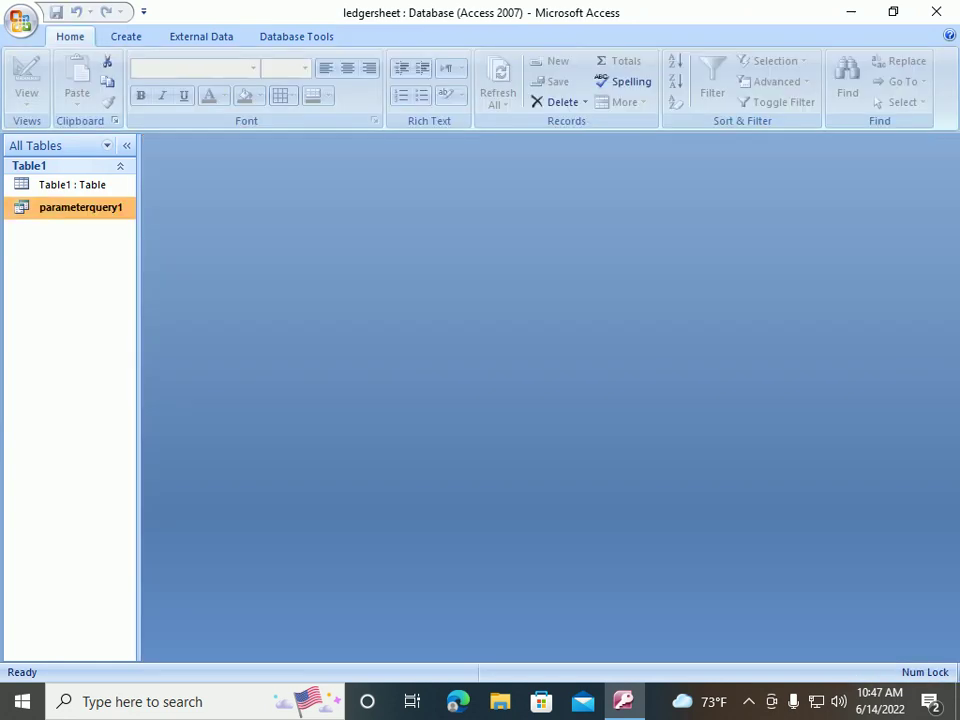
Open parameterquery1's datasheet to check which records it returns, and close it
right_click(94, 205)
left_click(135, 212)
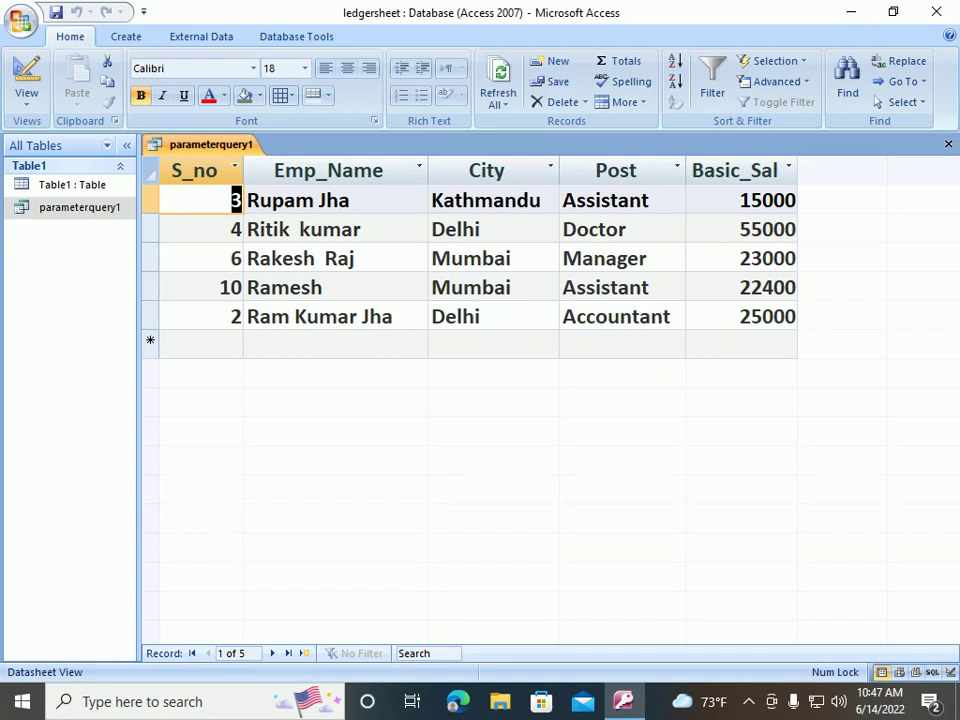
left_click(948, 144)
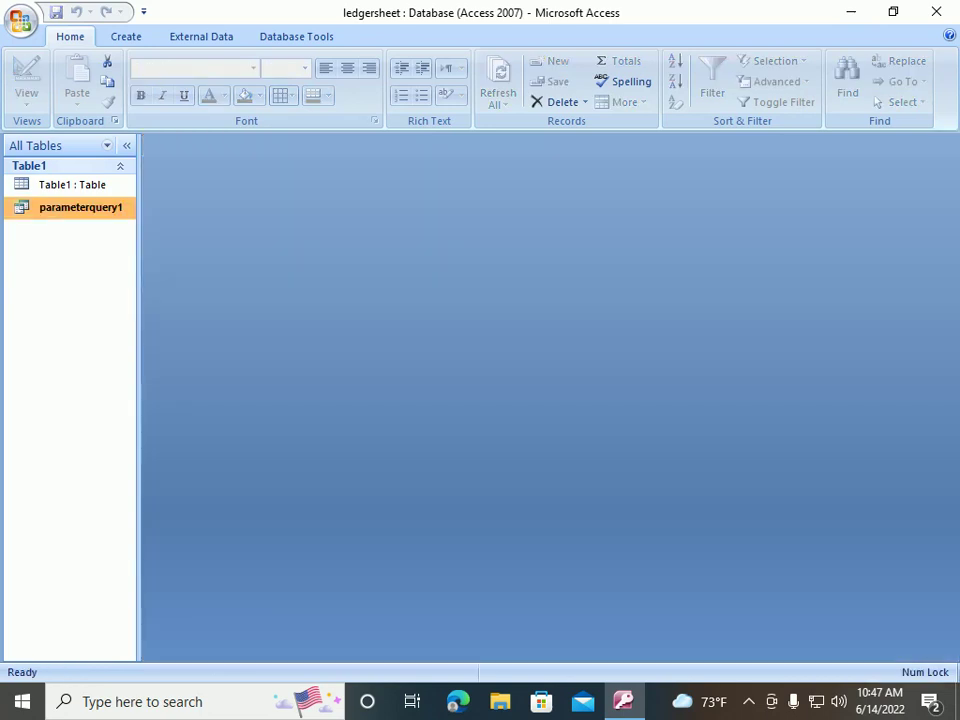
Reopen parameterquery1 in Design View and clear the Emp_Name and Post criteria
right_click(82, 207)
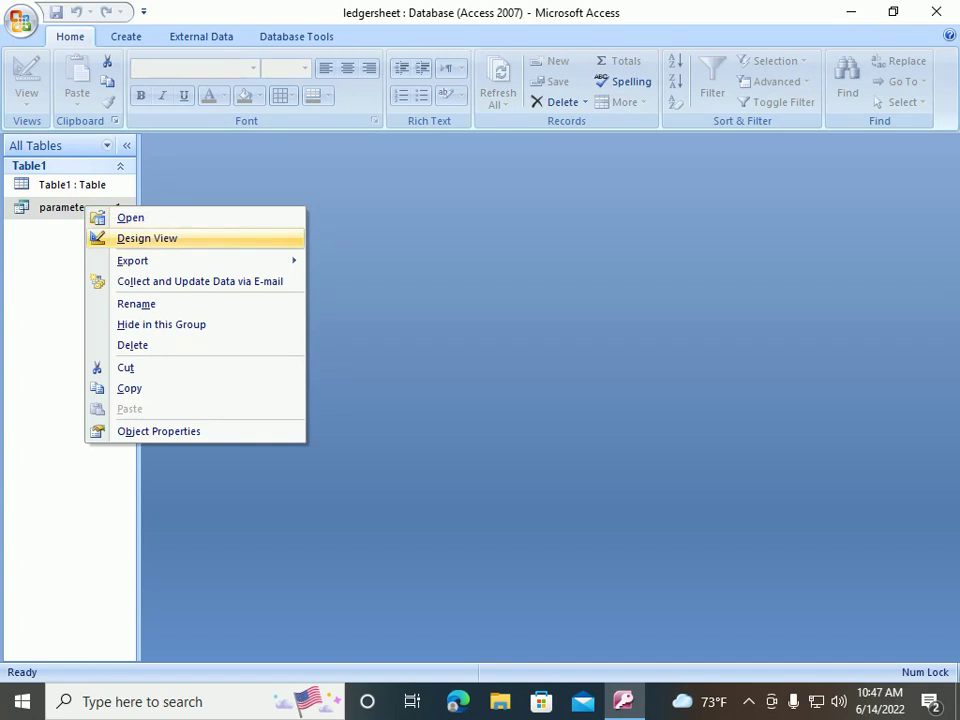
left_click(145, 238)
left_click_drag(366, 428, 319, 428)
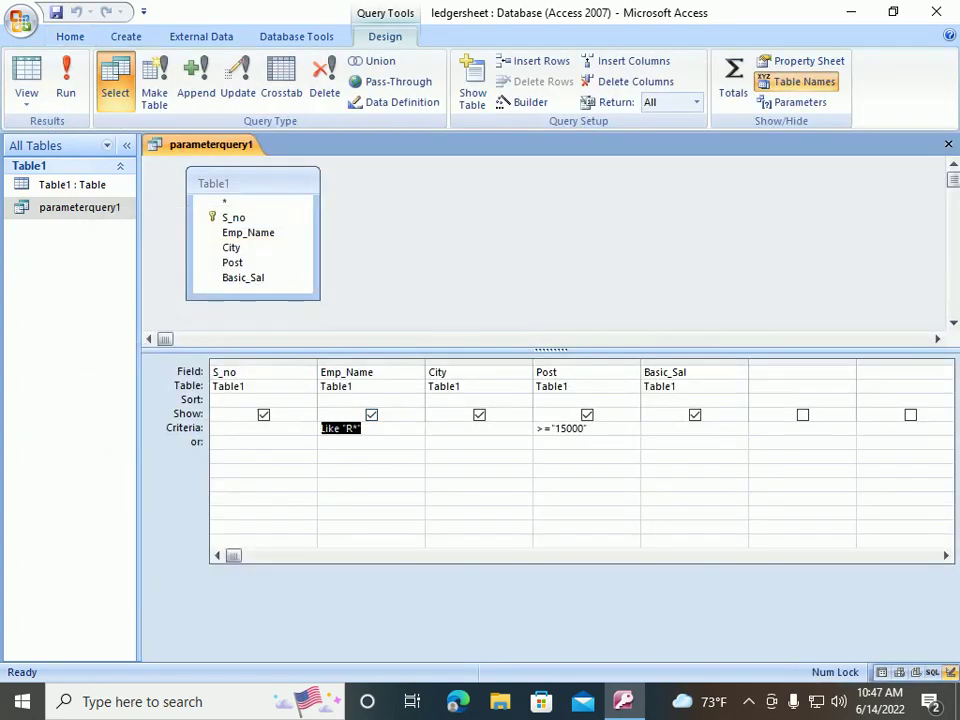
left_click(362, 428)
key("BackSpace")
key("BackSpace")
key("BackSpace")
key("BackSpace")
key("BackSpace")
key("BackSpace")
key("BackSpace")
key("BackSpace")
key("BackSpace")
left_click(588, 428)
key("BackSpace")
key("BackSpace")
key("BackSpace")
key("BackSpace")
key("BackSpace")
key("BackSpace")
key("BackSpace")
key("BackSpace")
key("BackSpace")
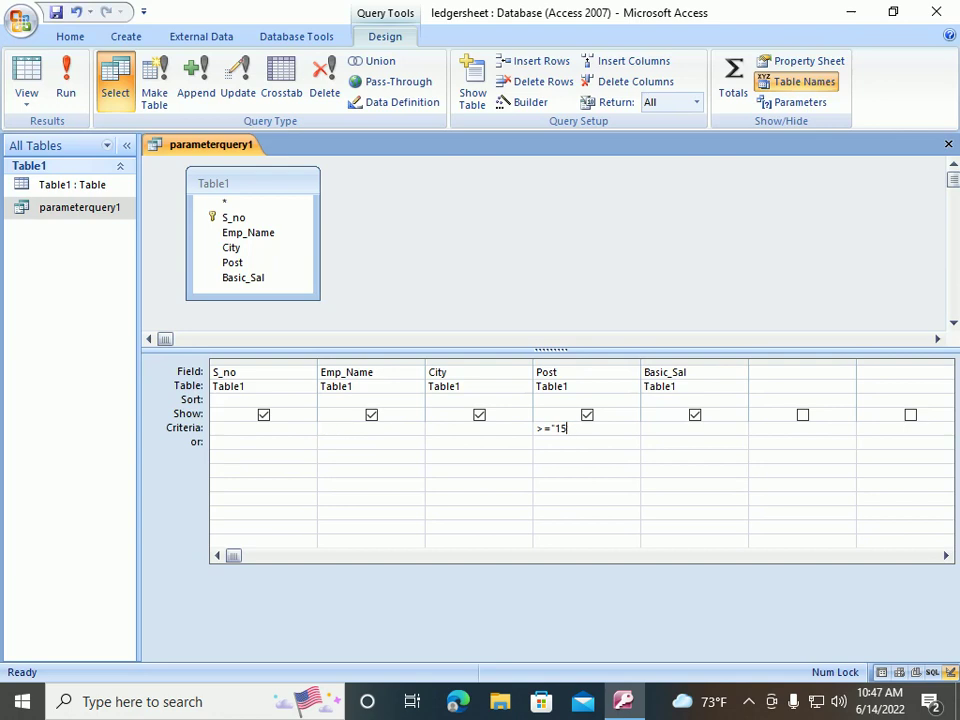
Set the City criteria to Mumbai, and run the query to view the matching records before closing it
left_click(479, 428)
type("Mumbai")
left_click(538, 428)
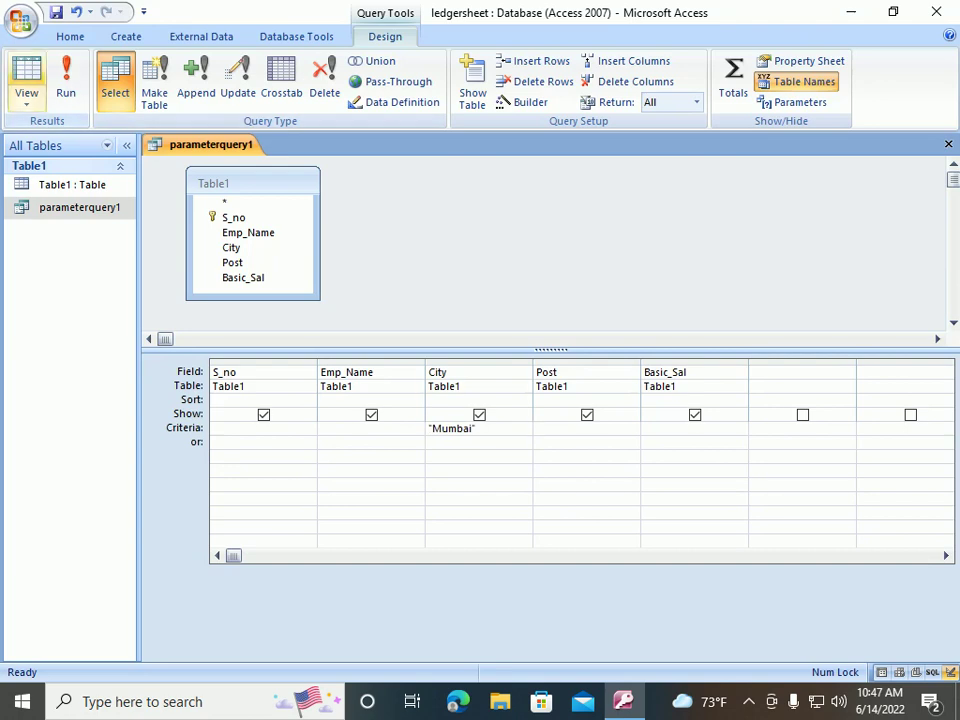
left_click(65, 80)
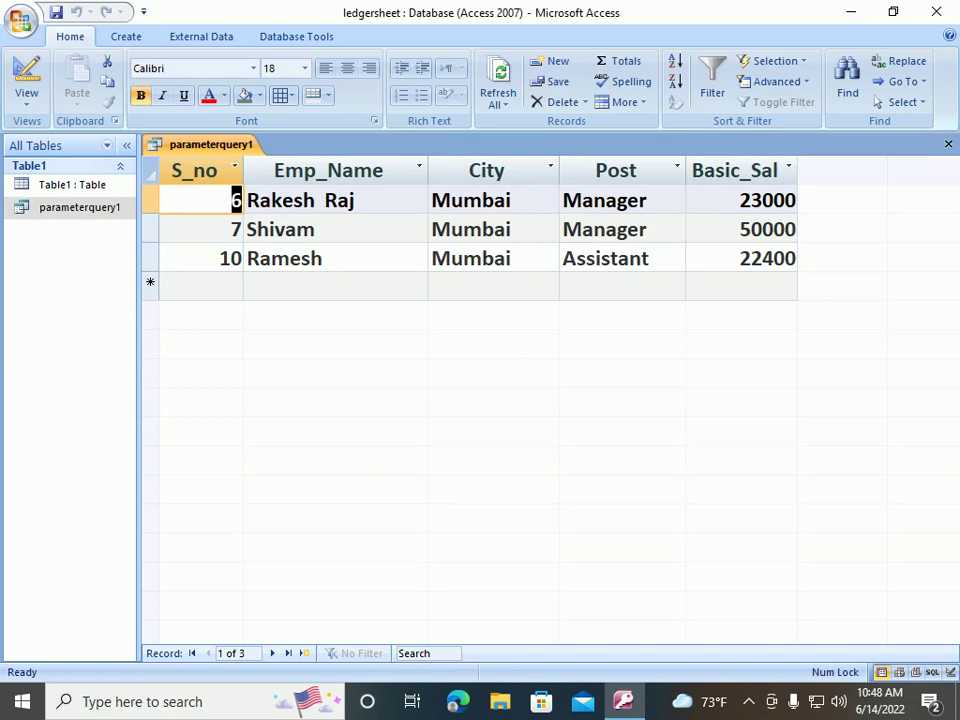
left_click(948, 144)
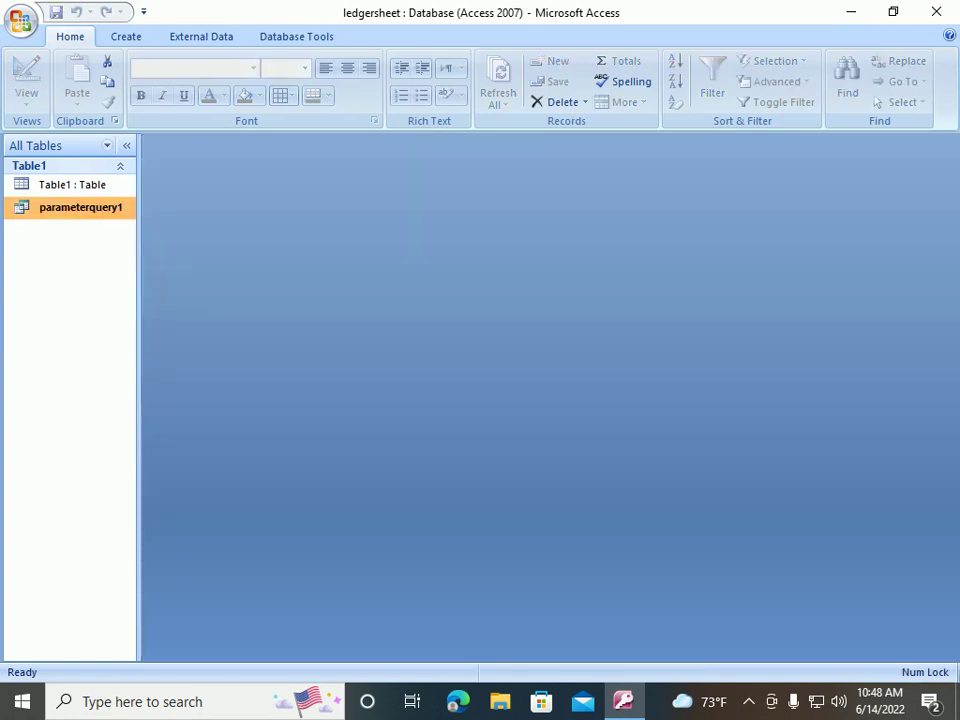
In parameterquery1's Design View, replace the City criteria with a Post criteria of Manager, and close the query saved
right_click(50, 206)
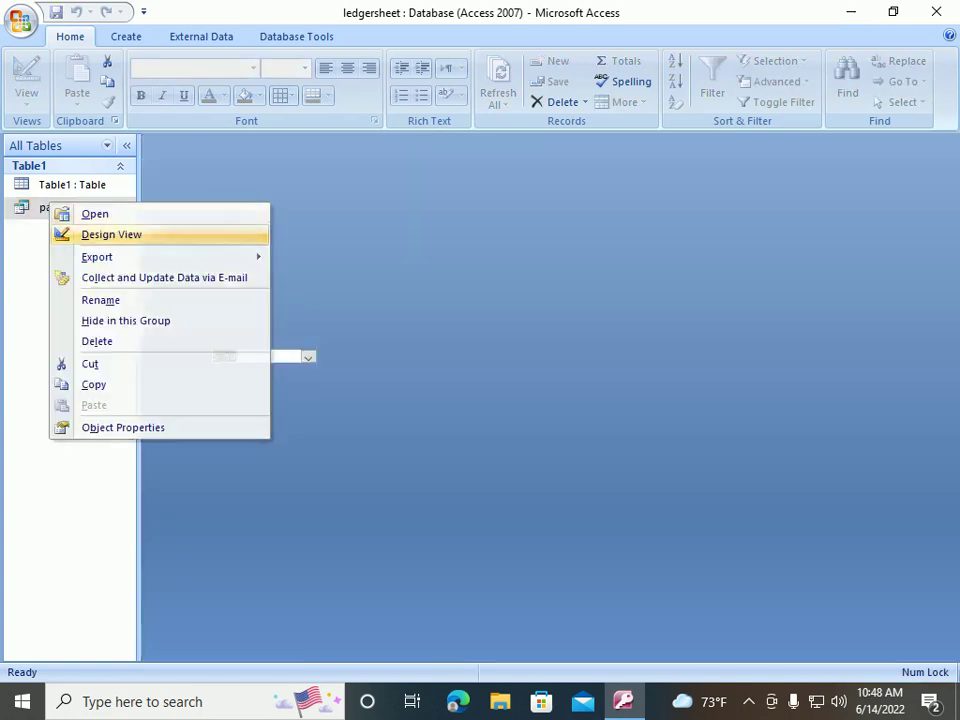
left_click(111, 234)
double_click(452, 412)
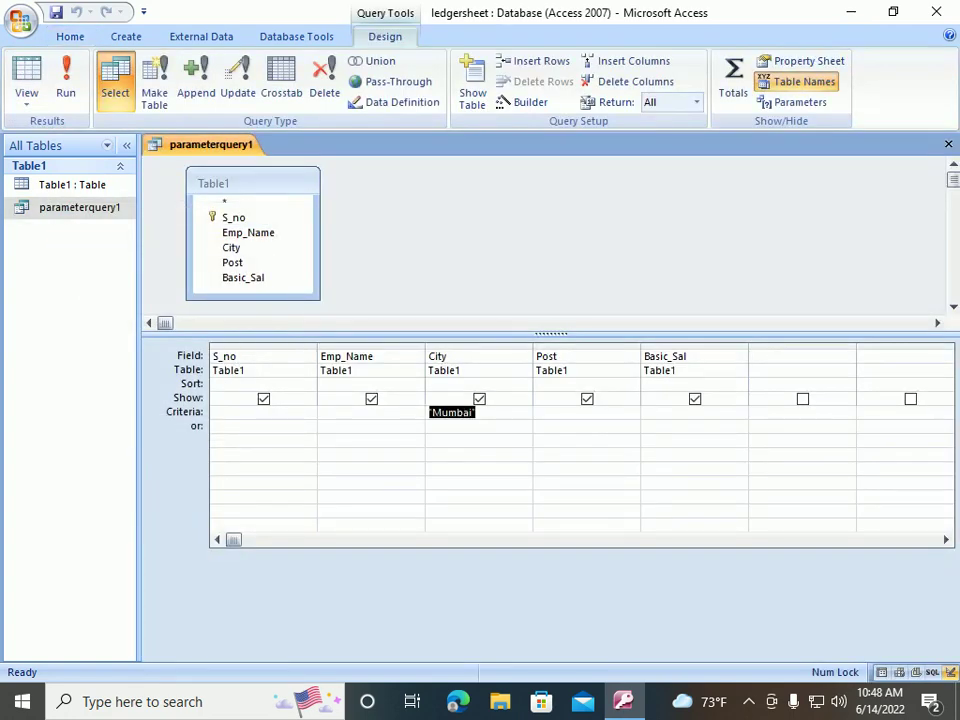
key("Delete")
left_click(537, 412)
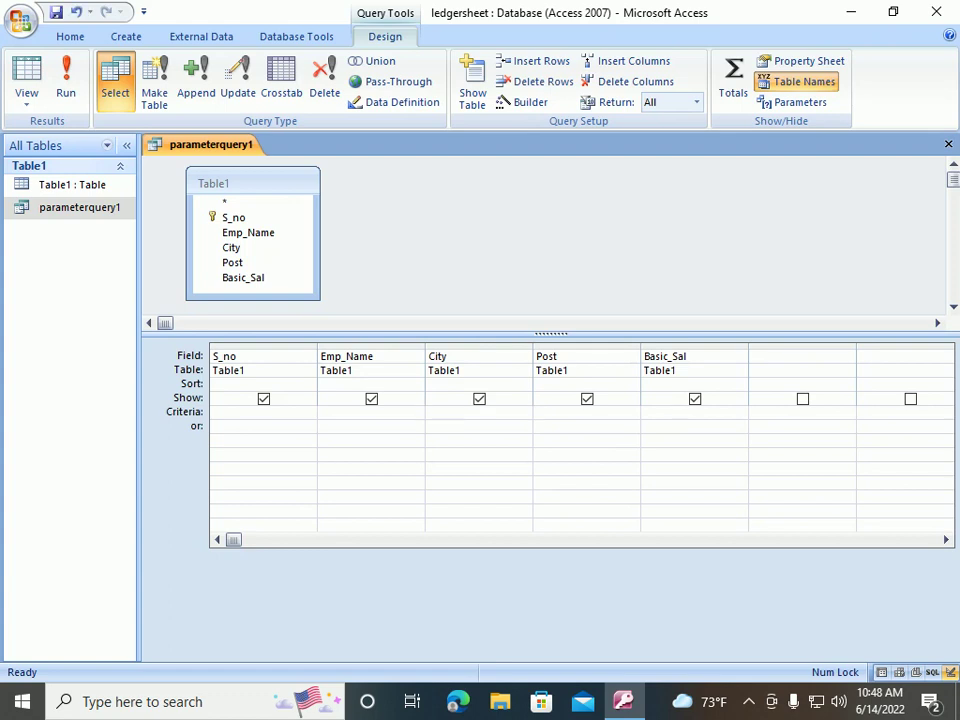
type("Manager")
key("Tab")
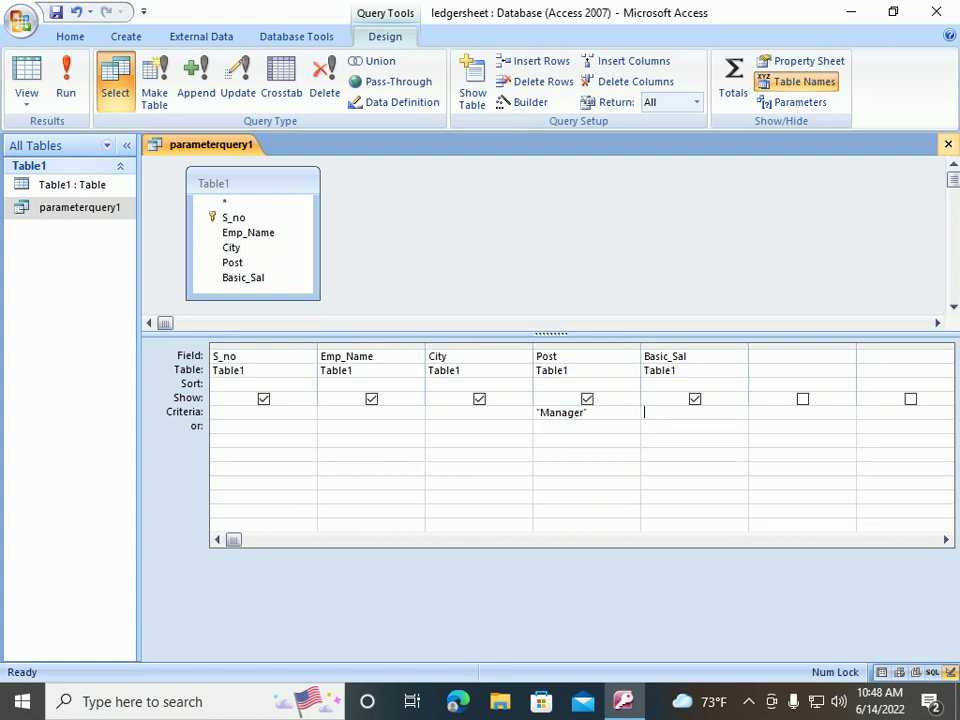
left_click(948, 144)
Open parameterquery1 to view the records filtered by post, and close the datasheet
right_click(75, 207)
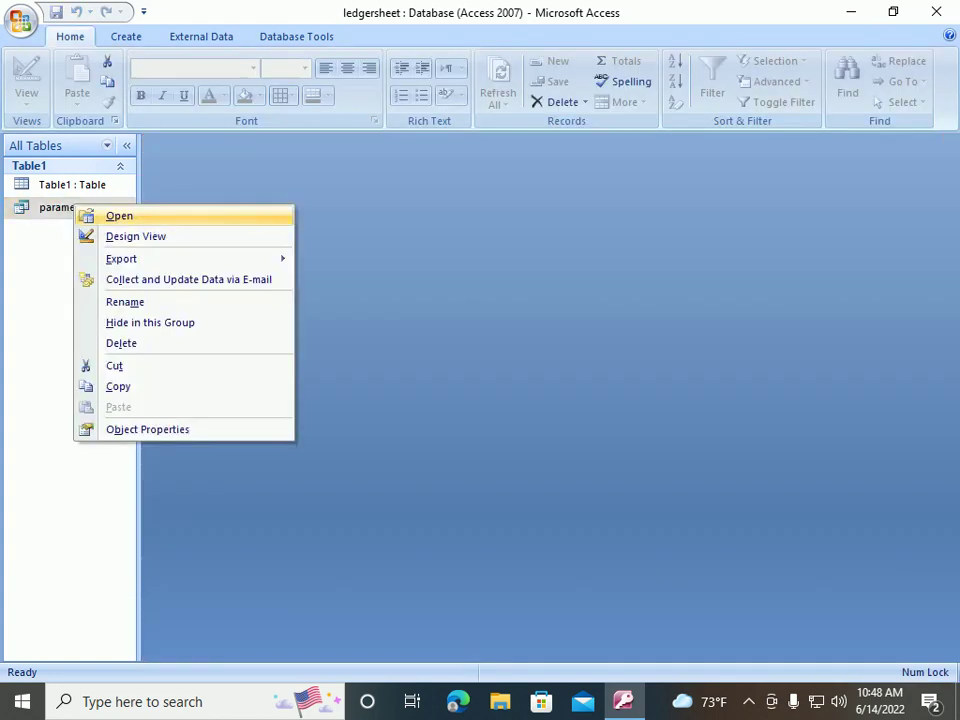
left_click(119, 215)
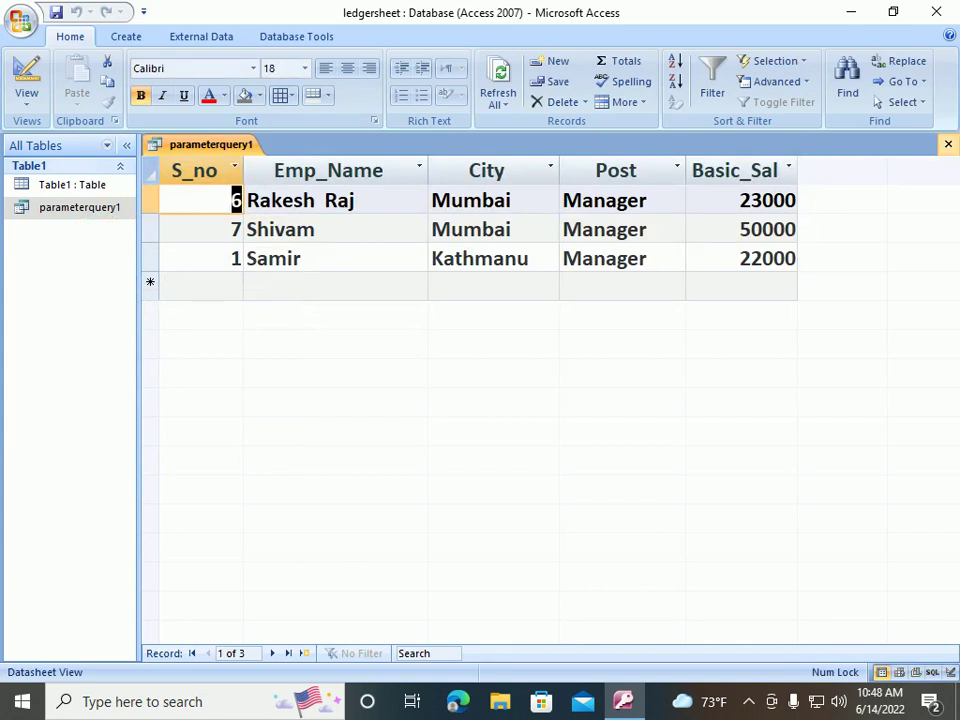
left_click(948, 145)
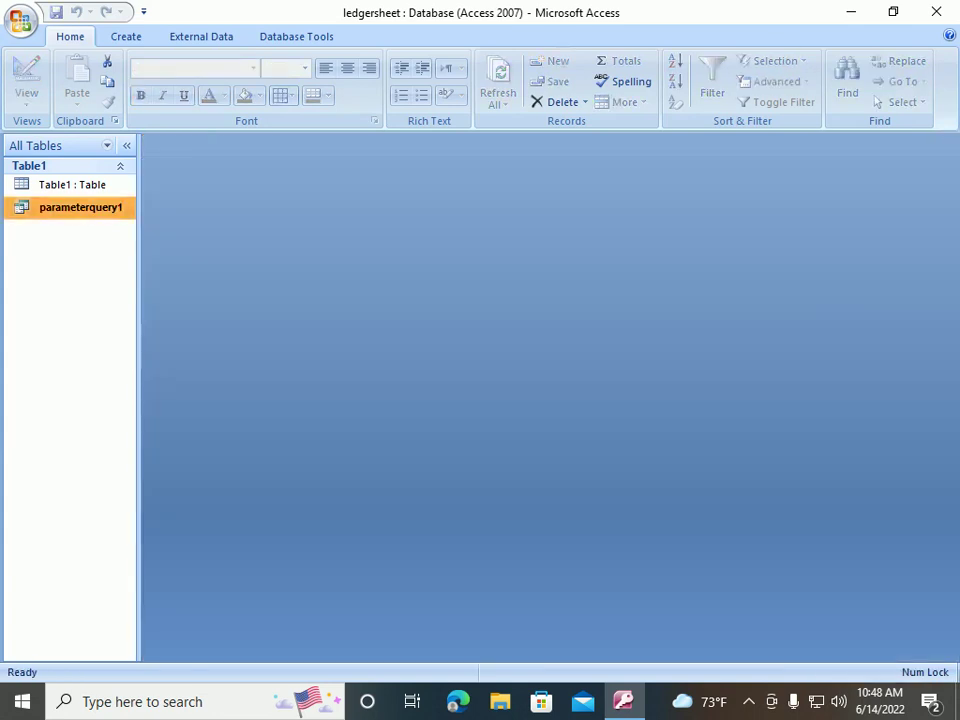
Open parameterquery1 in Design View and replace the Post criteria with the parameter prompt [enter post]
right_click(68, 206)
key("Return")
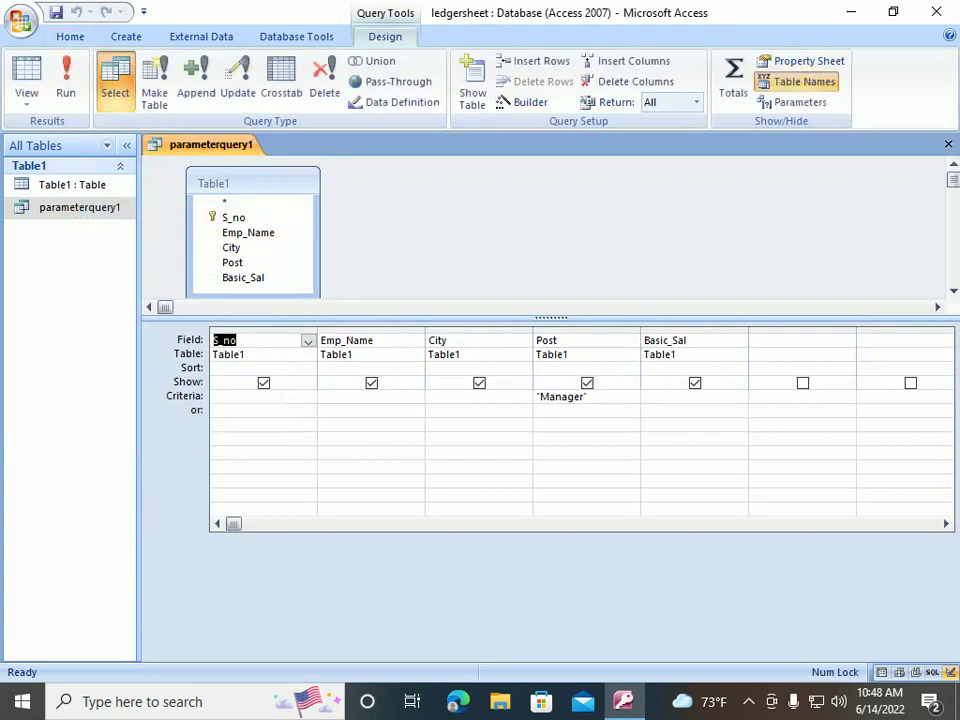
left_click_drag(588, 396, 537, 396)
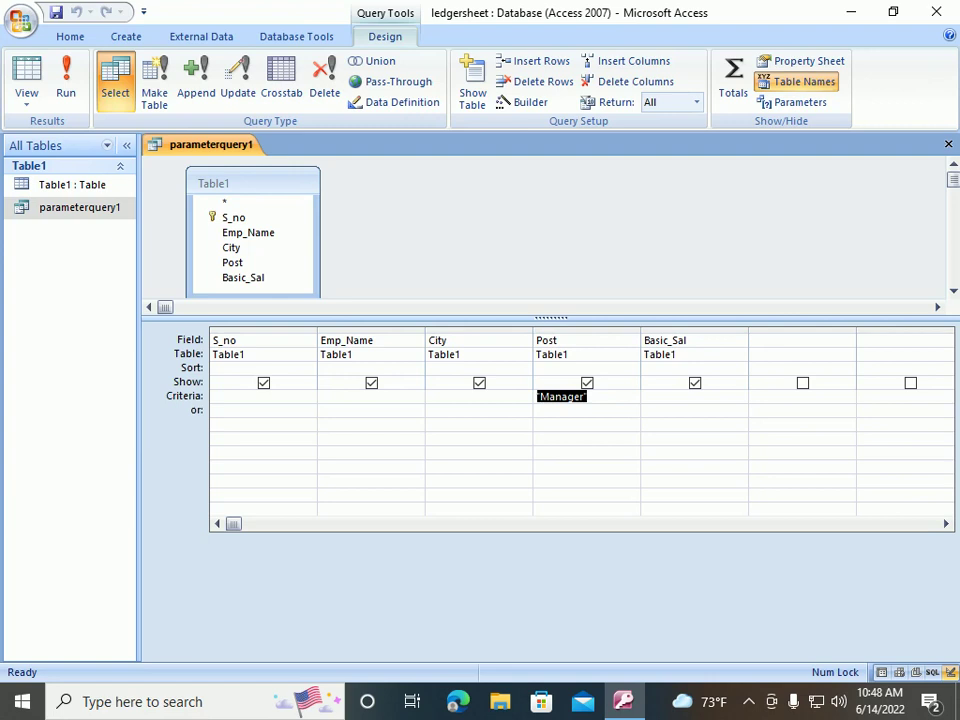
type("[")
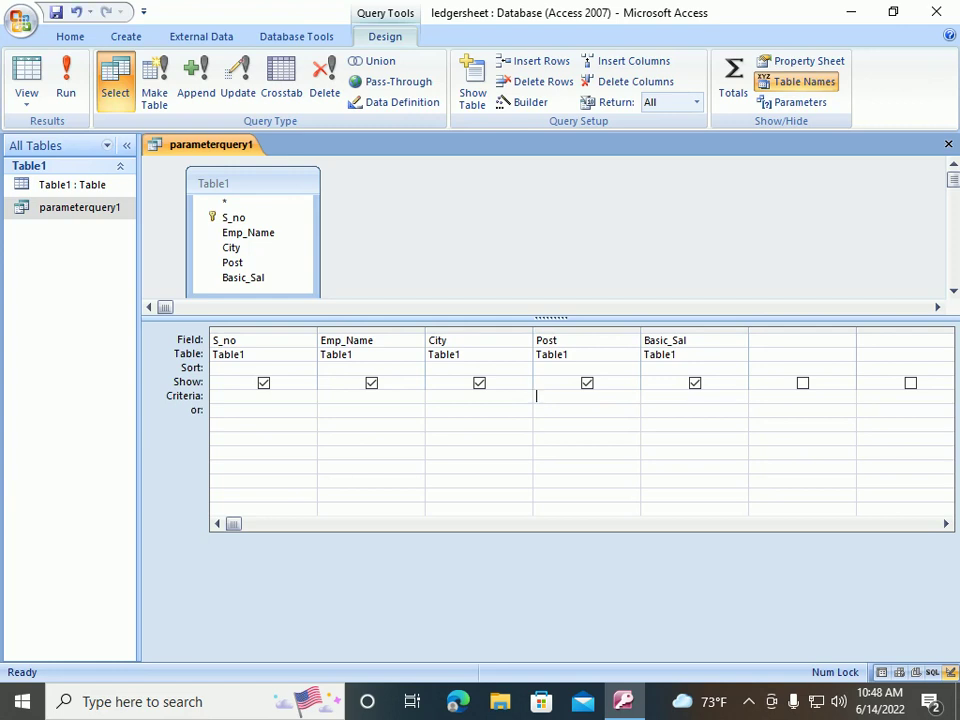
type("enter post]")
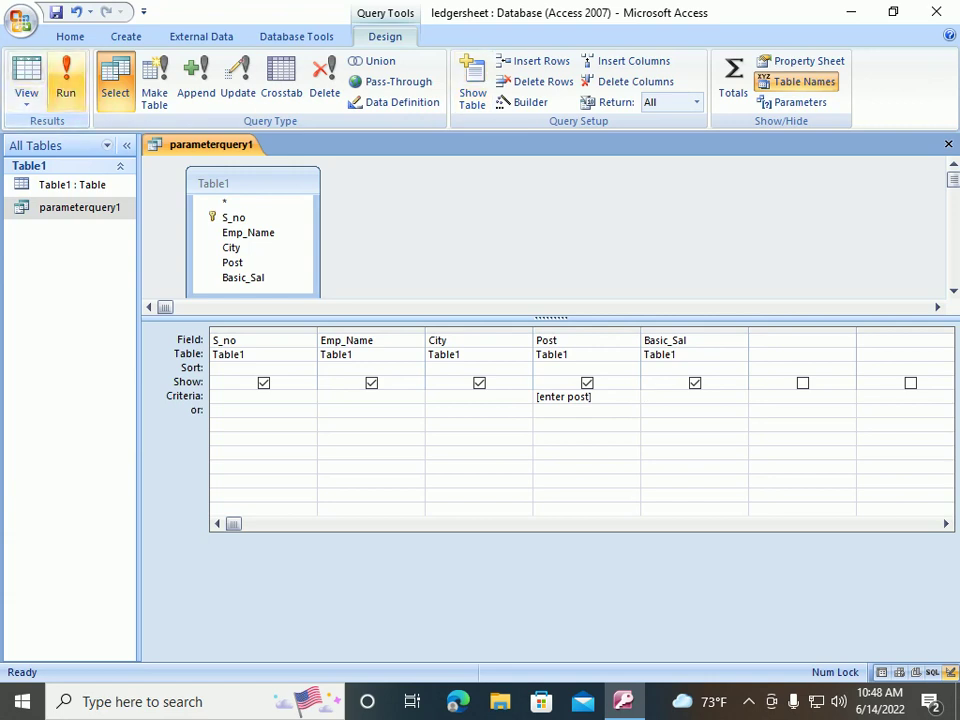
Run the parameter query with accountant as the post, view the matching record, and close the query with its design saved
left_click(66, 80)
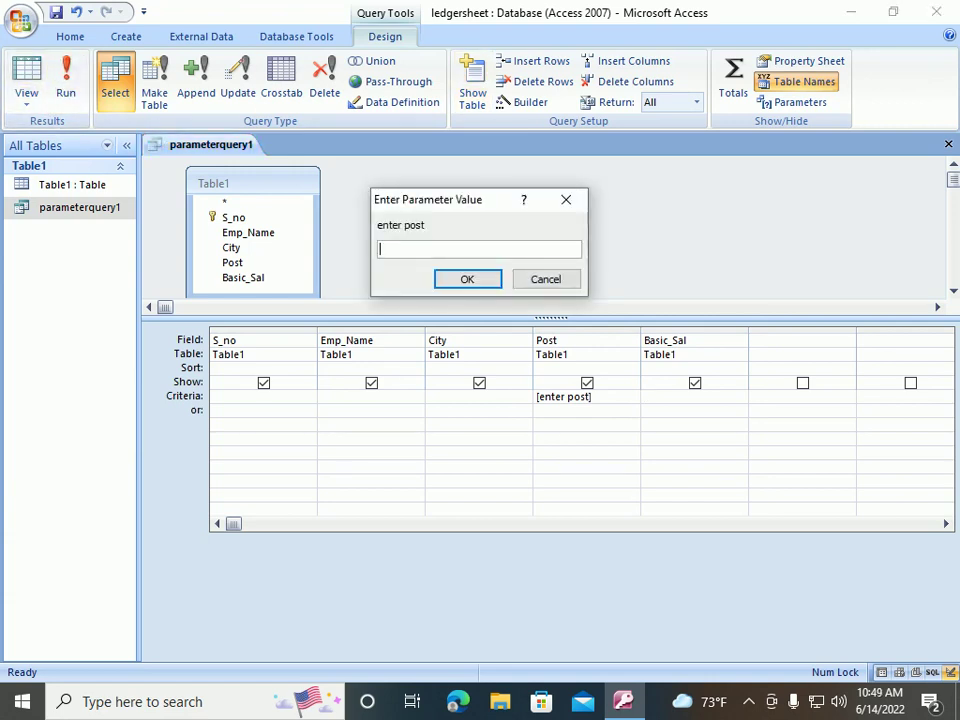
type("accountab")
key("BackSpace")
type("nt")
key("Return")
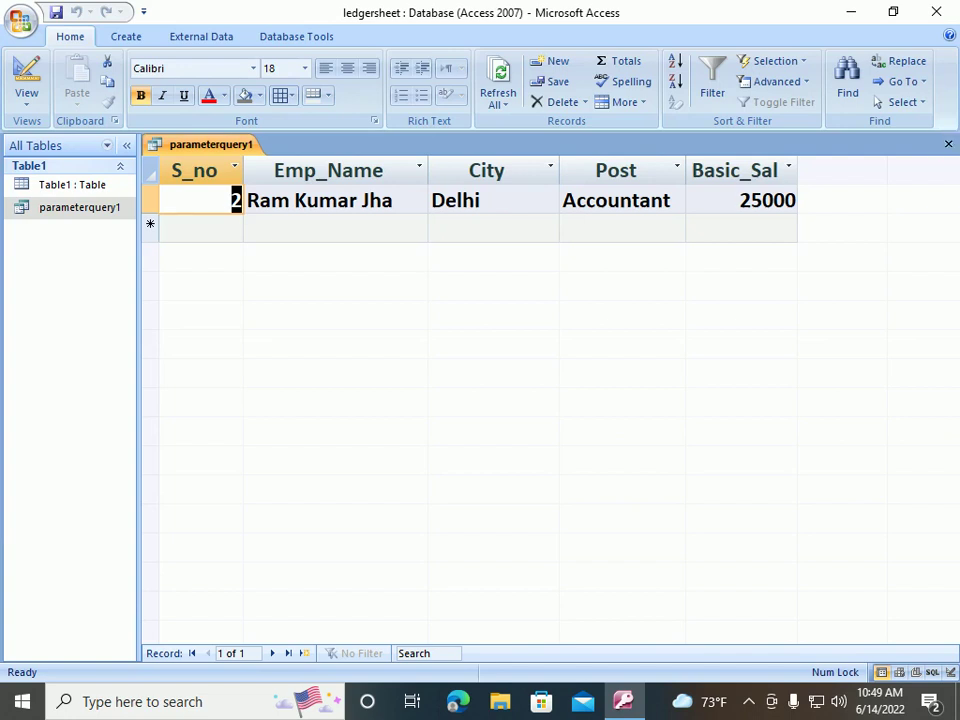
left_click(948, 143)
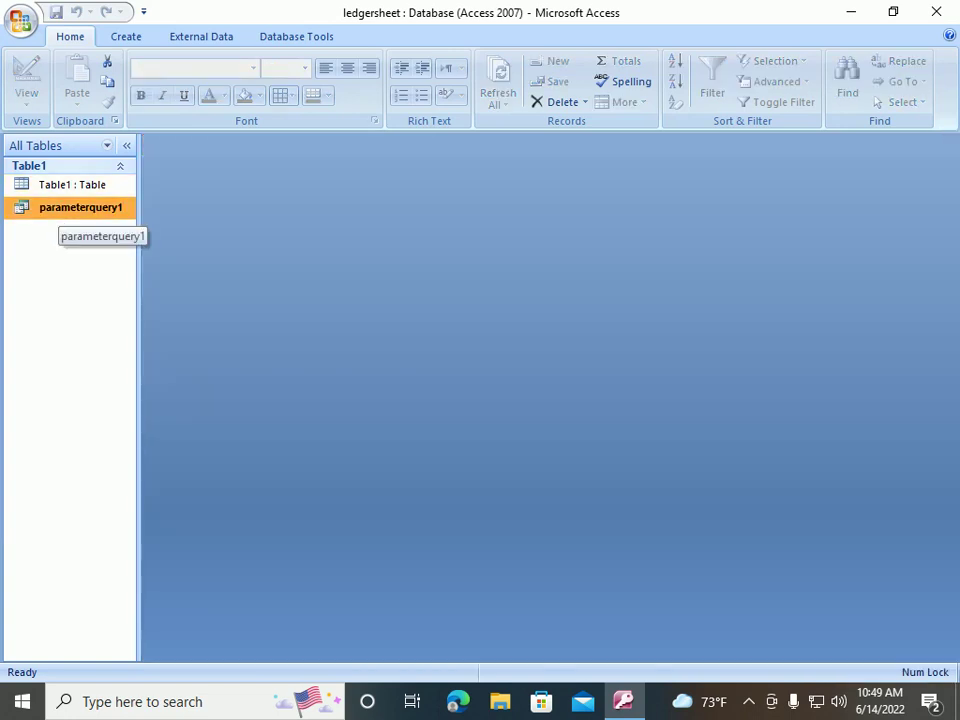
Reopen parameterquery1 in Design View and run it with Doctor as the post to view the matching records
right_click(62, 207)
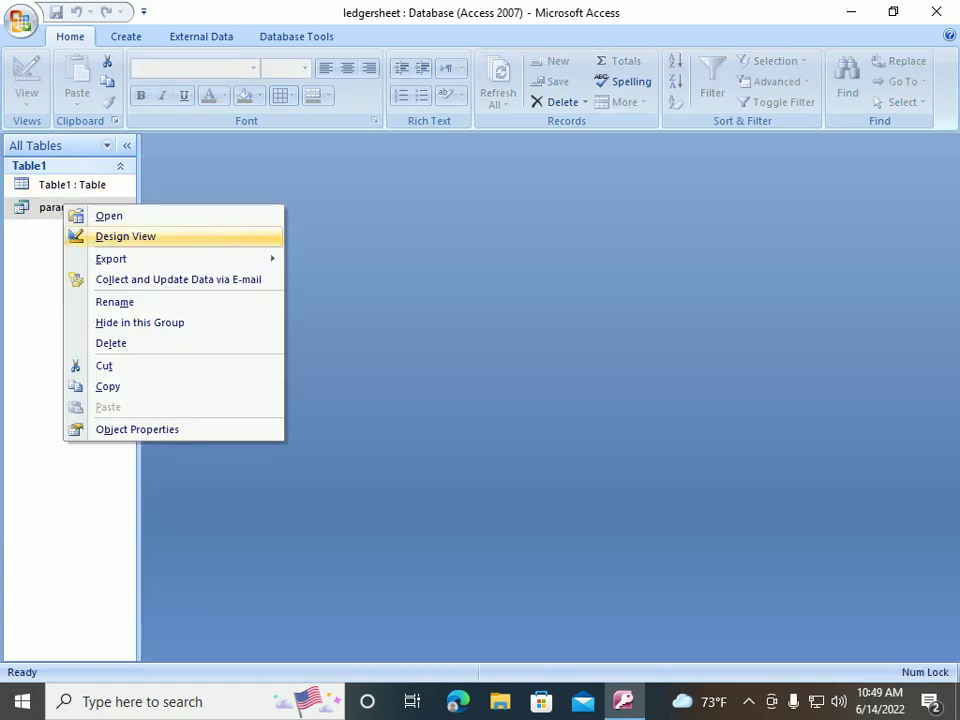
left_click(125, 236)
left_click(65, 85)
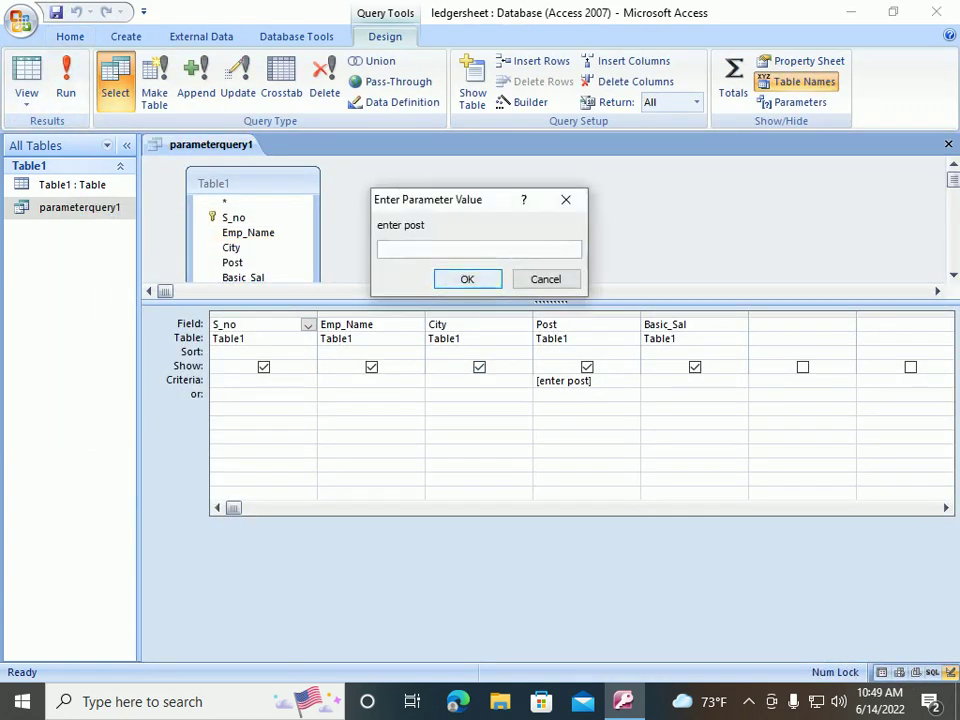
type("Doctor")
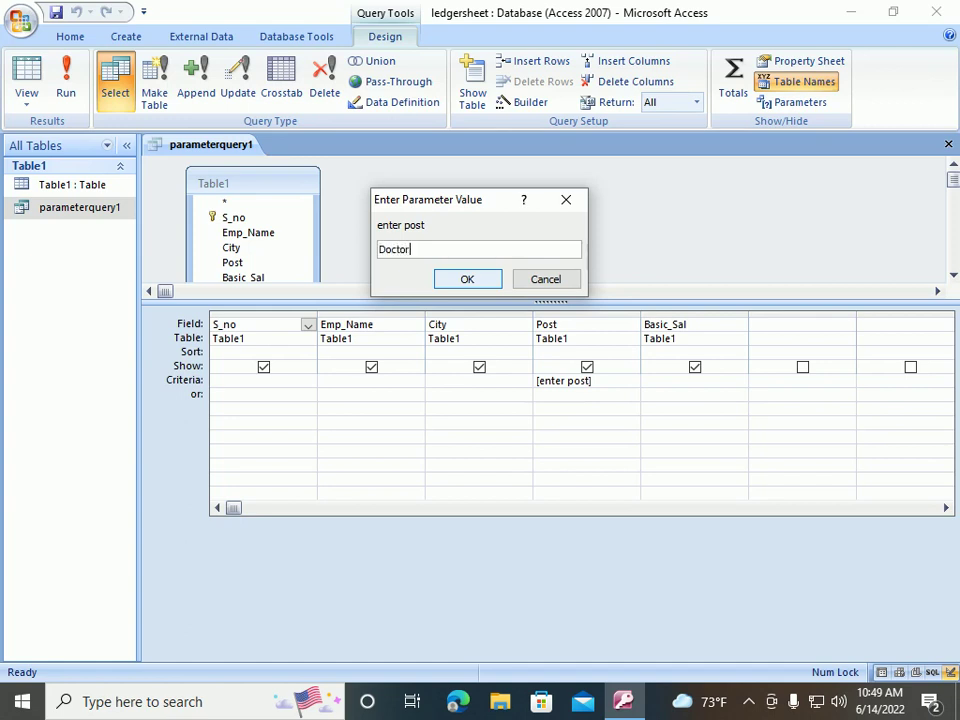
key("Return")
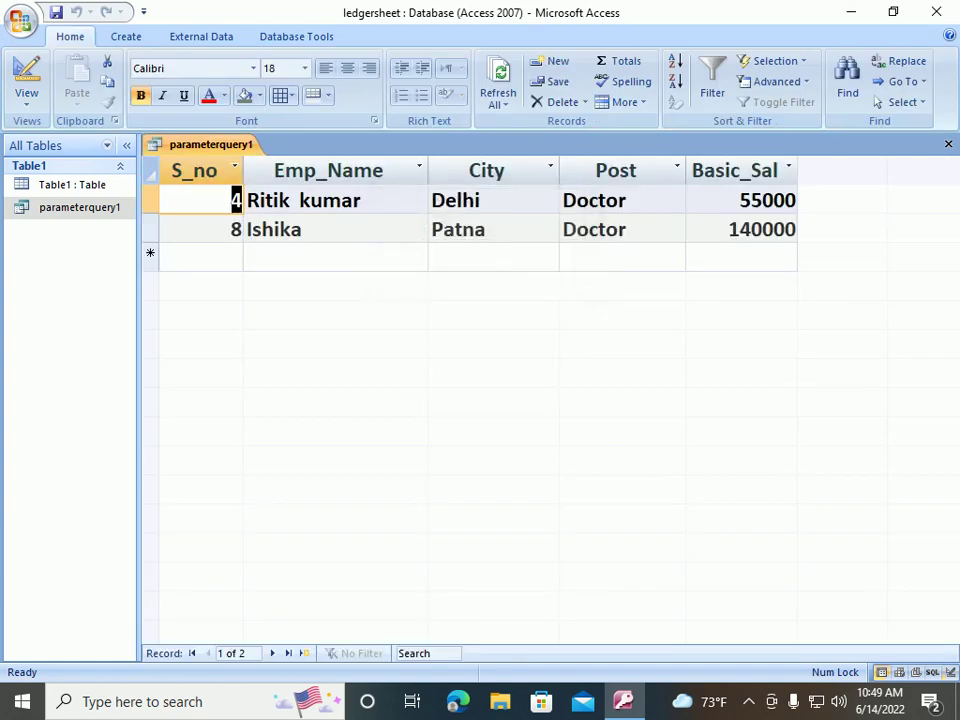
Close the parameterquery1 datasheet and exit the ledgersheet database
key("ctrl+w")
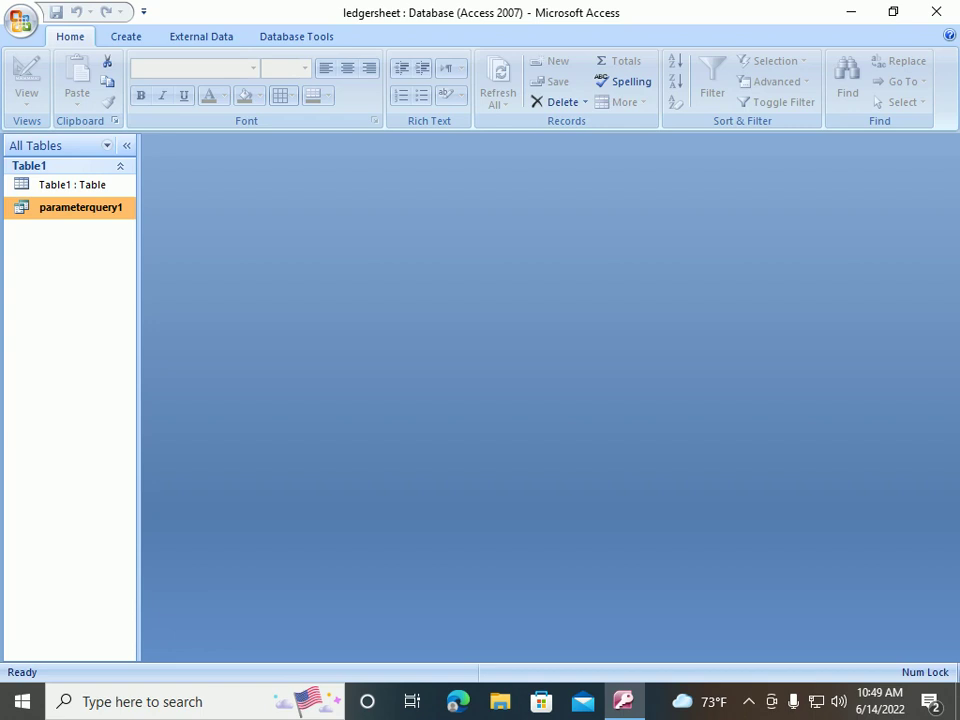
left_click(936, 12)
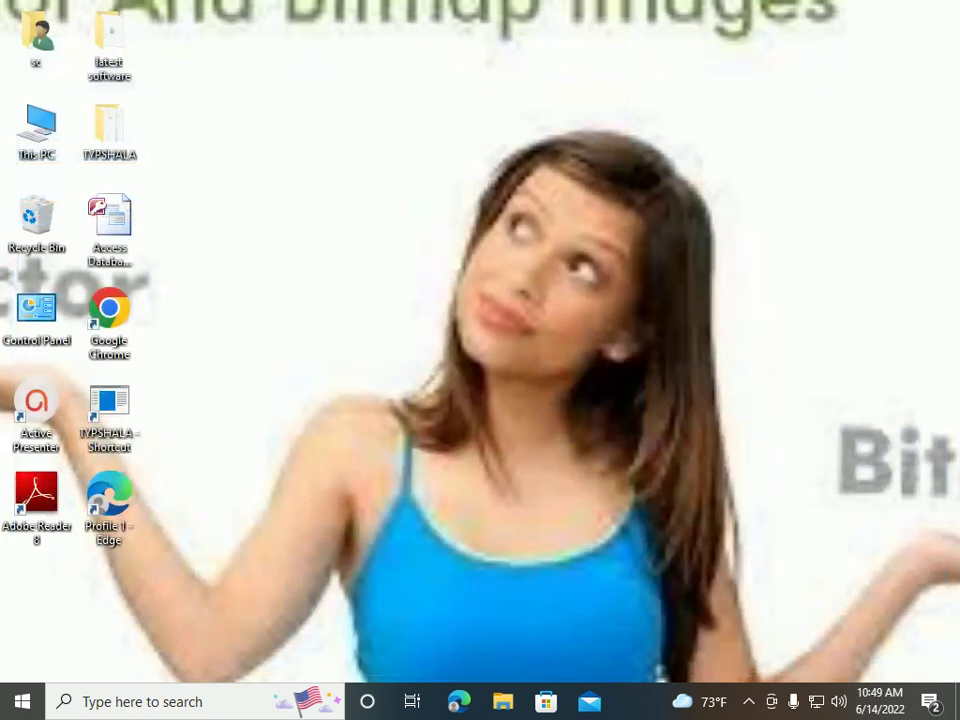
left_click(748, 701)
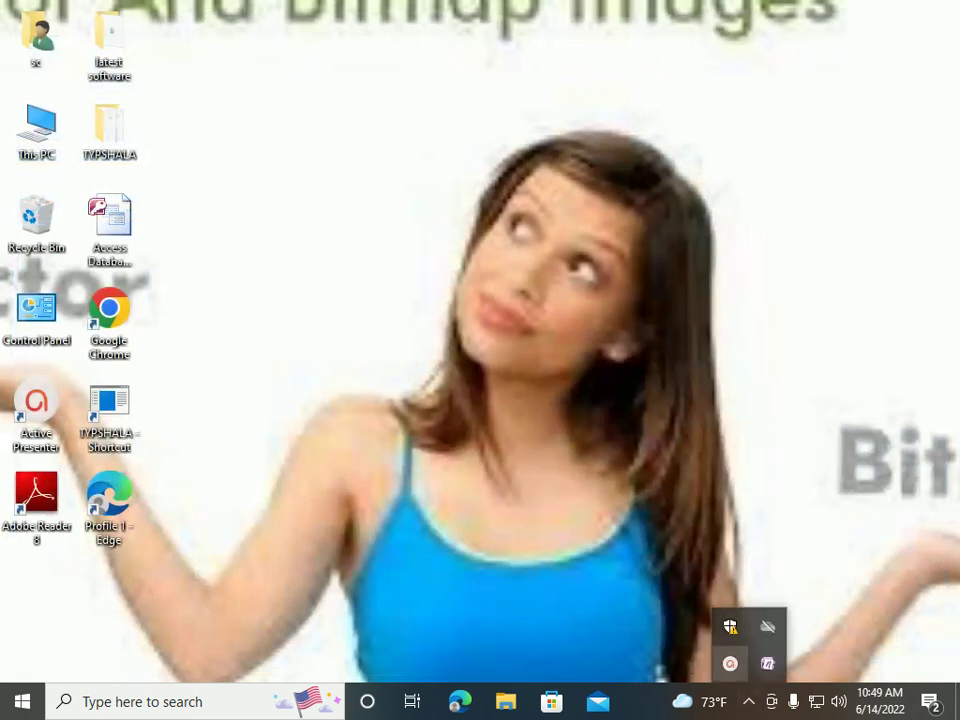